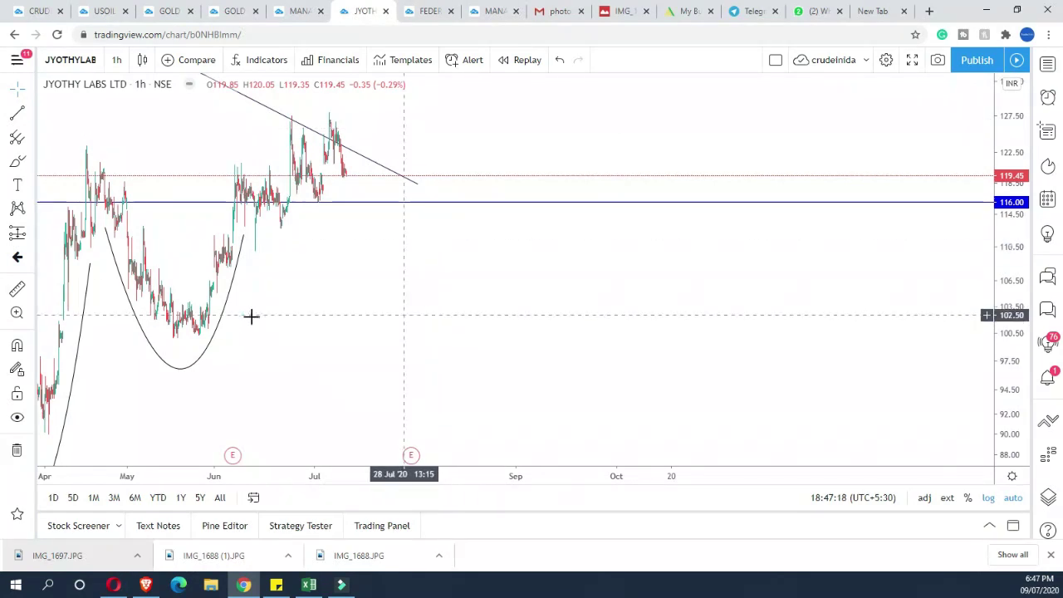
# Step: Draw a rising trend line in the blank area after the candles, from about 104.40 to about 118.50
pyautogui.scroll(6, 83, 294)
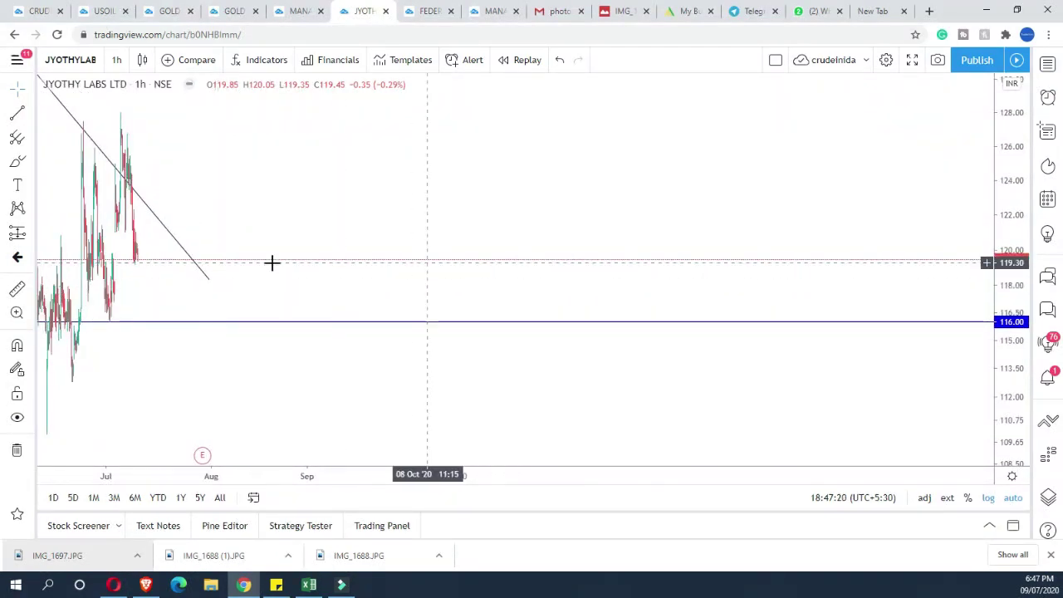
pyautogui.scroll(-1, 273, 263)
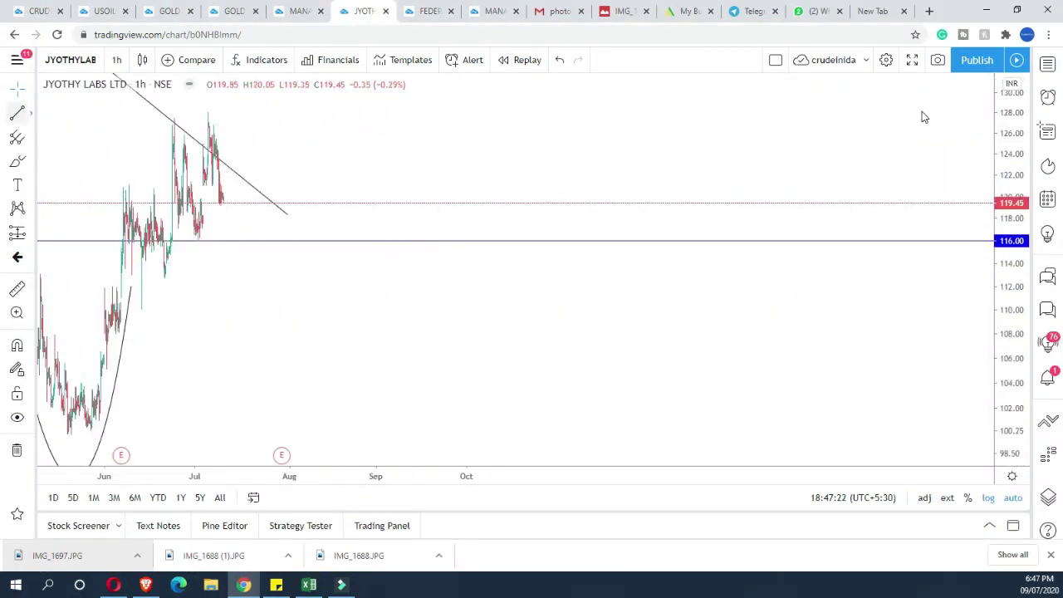
pyautogui.click(16, 113)
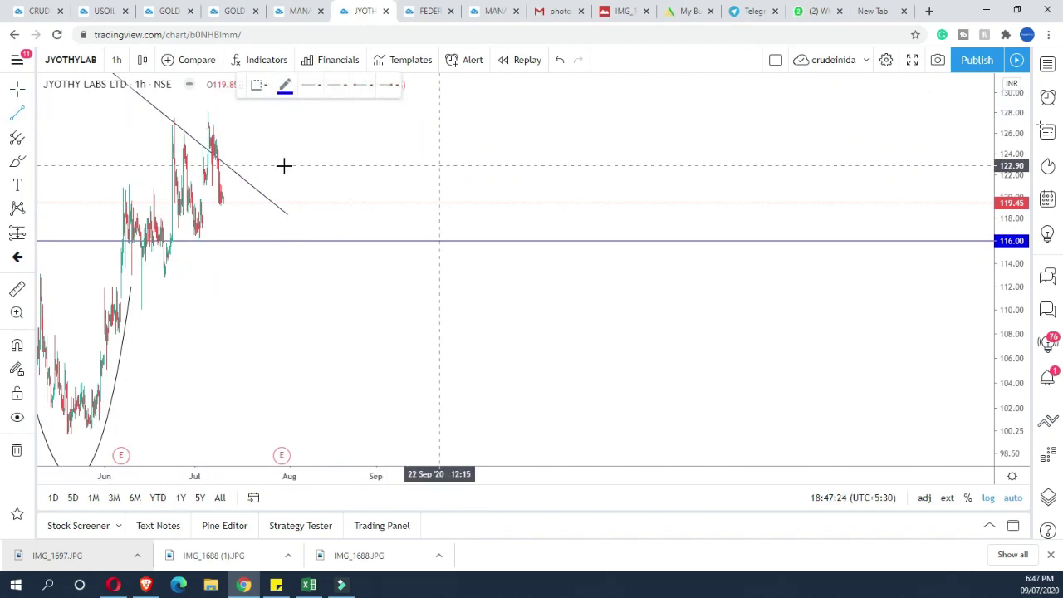
pyautogui.click(222, 378)
pyautogui.click(345, 213)
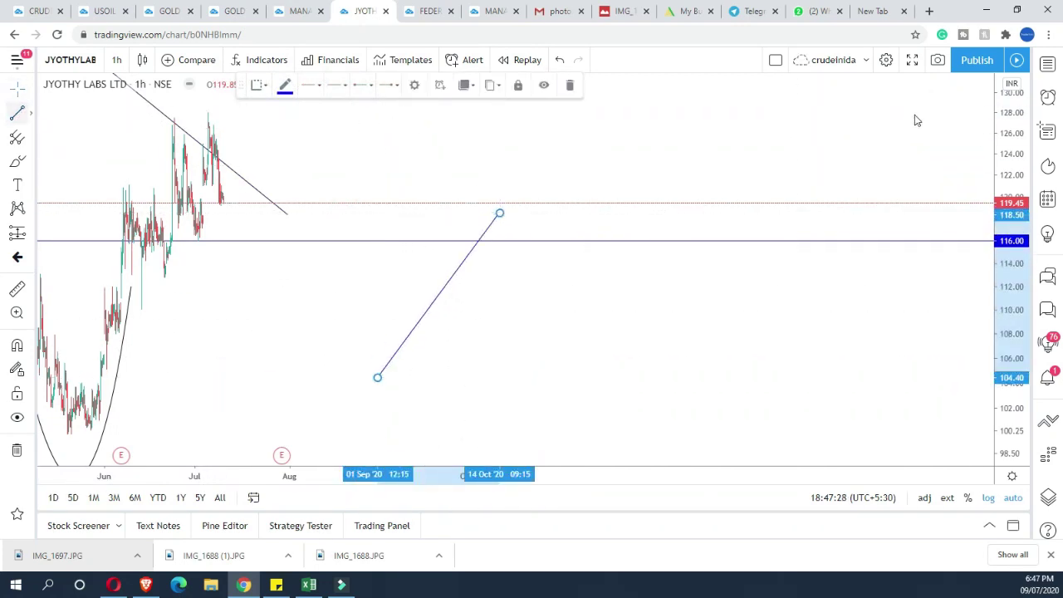
# Step: Continue the zigzag with a trend line falling to about 109.95 and another rising from there to about 129.50
pyautogui.click(344, 213)
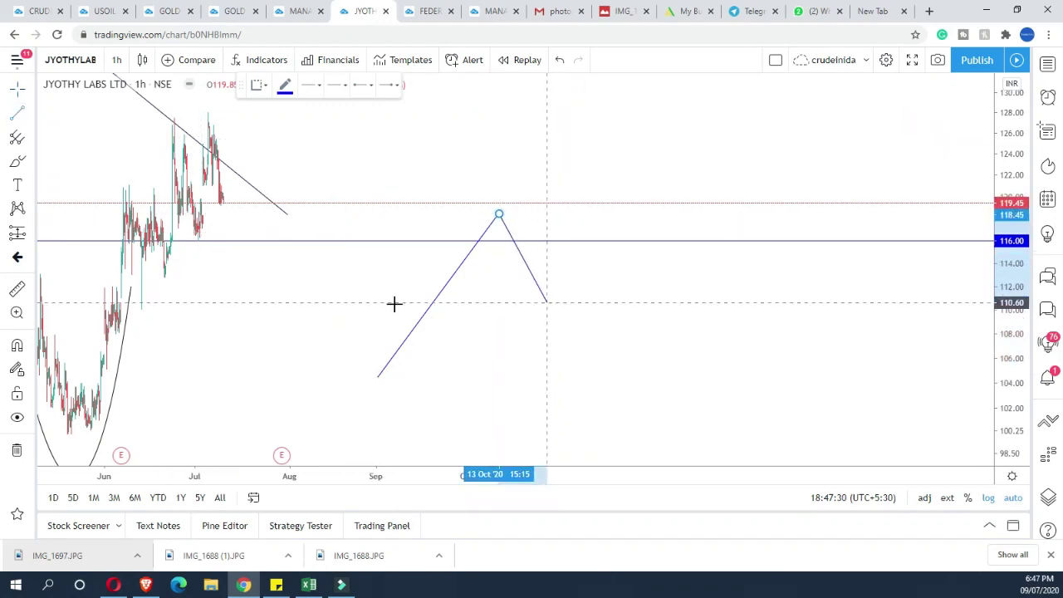
pyautogui.click(403, 313)
pyautogui.click(930, 112)
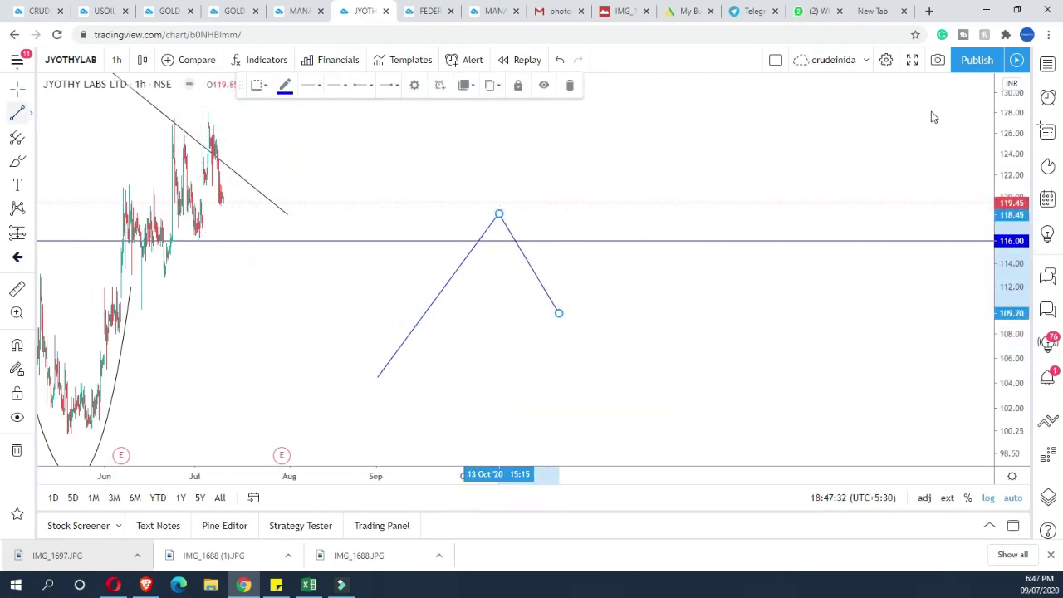
pyautogui.click(405, 309)
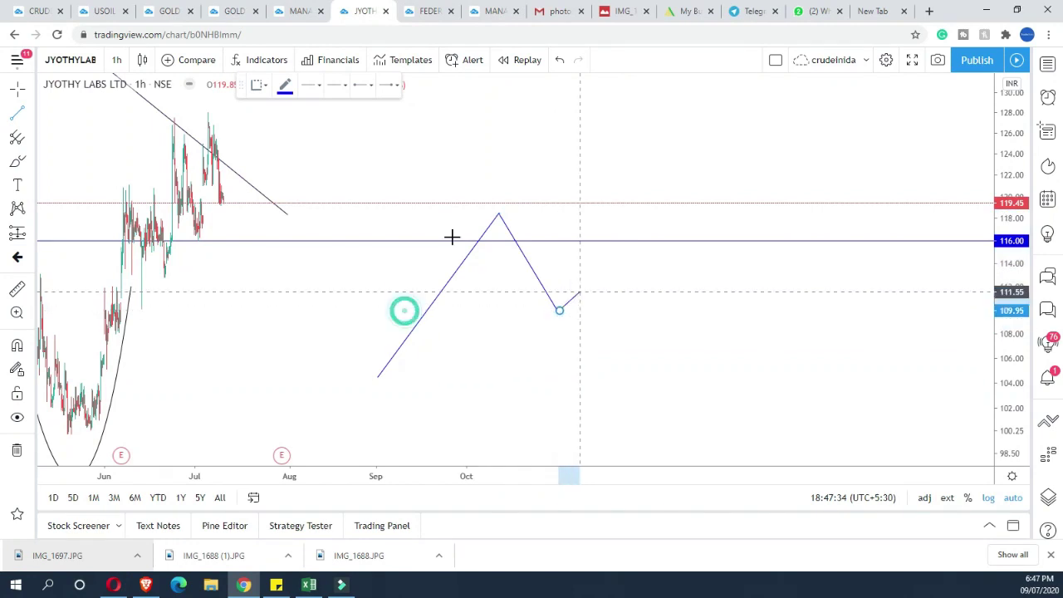
pyautogui.click(525, 116)
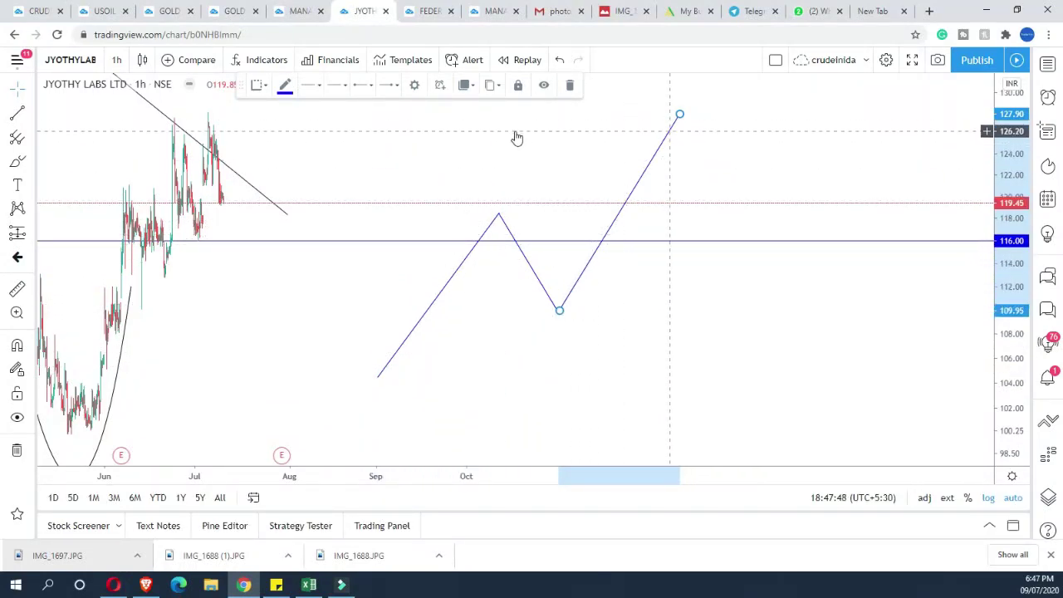
pyautogui.moveTo(679, 114); pyautogui.dragTo(693, 97)
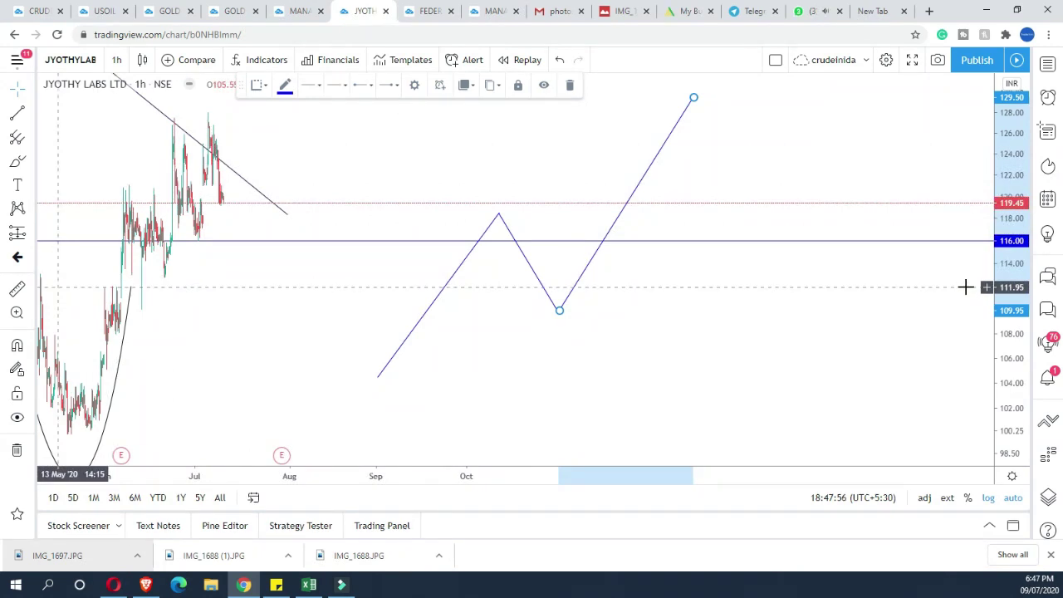
# Step: Place an Elliott Correction Wave (ABC) along the zigzag, from its starting low through the peak and dip to its final high
pyautogui.click(30, 212)
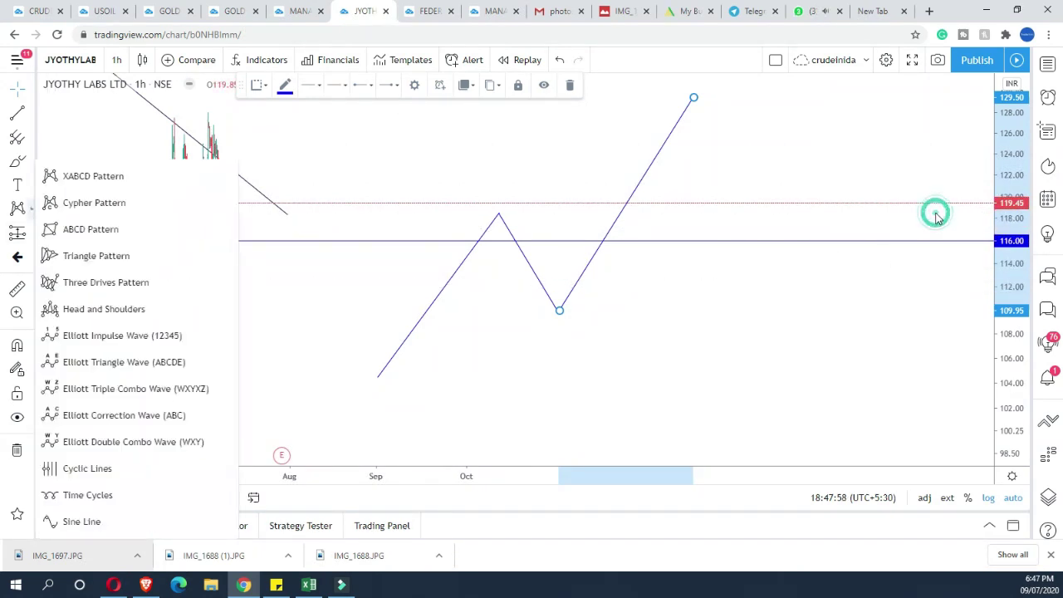
pyautogui.click(990, 413)
pyautogui.click(201, 374)
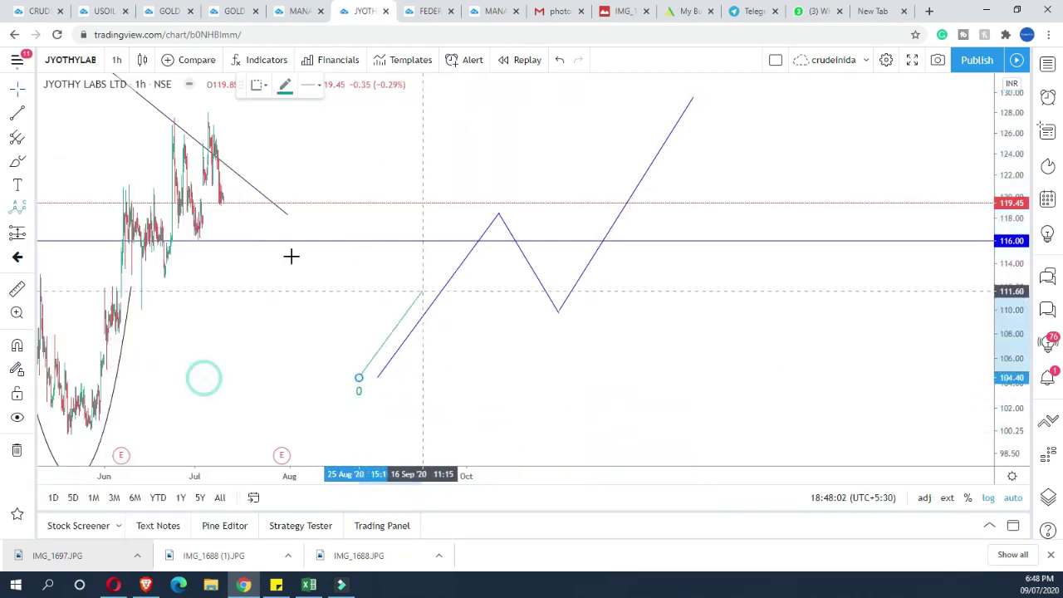
pyautogui.click(331, 205)
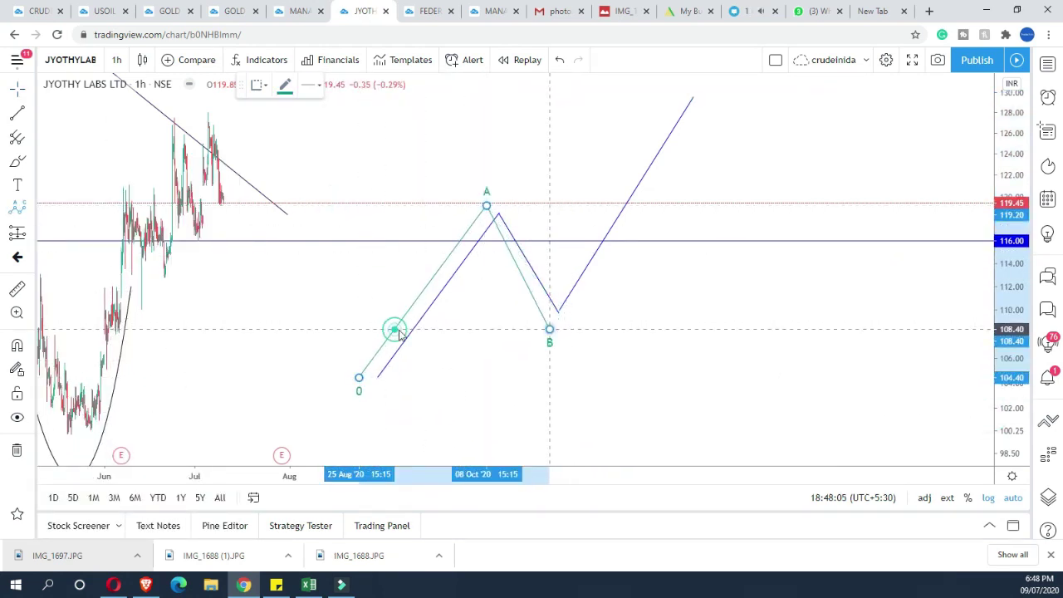
pyautogui.click(527, 88)
# Step: Adjust the correction wave's points, moving A to about 120.40 and B to about 108.35
pyautogui.moveTo(392, 329); pyautogui.dragTo(423, 353)
pyautogui.moveTo(328, 207); pyautogui.dragTo(351, 192)
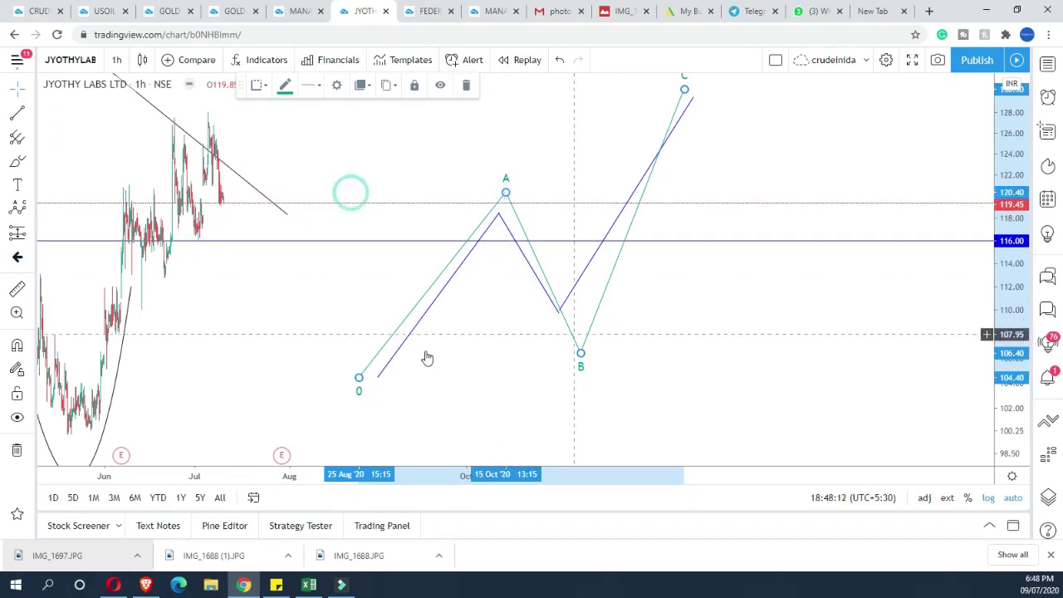
pyautogui.moveTo(426, 359); pyautogui.dragTo(427, 330)
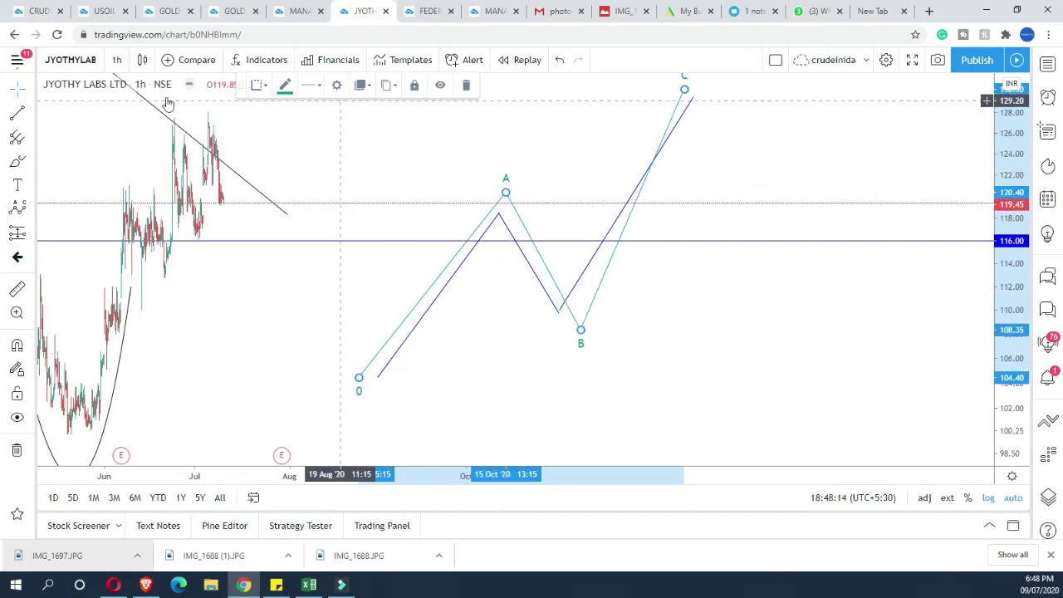
# Step: Turn off the Wave lines in the Elliott Correction Wave's style settings, leaving the letter labels on the zigzag
pyautogui.click(336, 87)
pyautogui.click(422, 302)
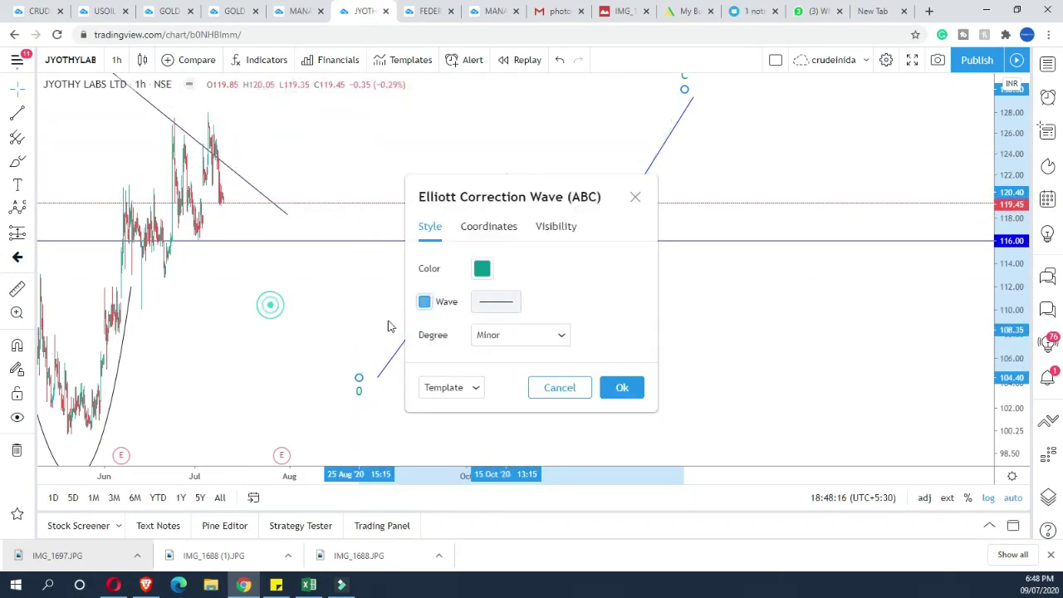
pyautogui.click(619, 384)
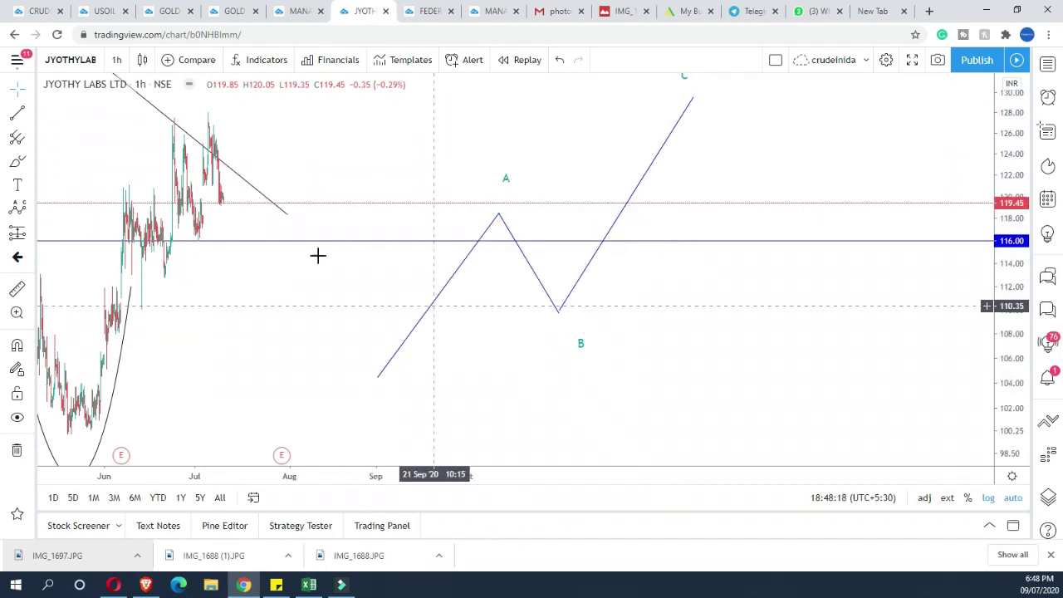
# Step: Apply a Trend-Based Fib Extension to the zigzag with points at about 104.50, 118.45 and 109.65
pyautogui.click(857, 136)
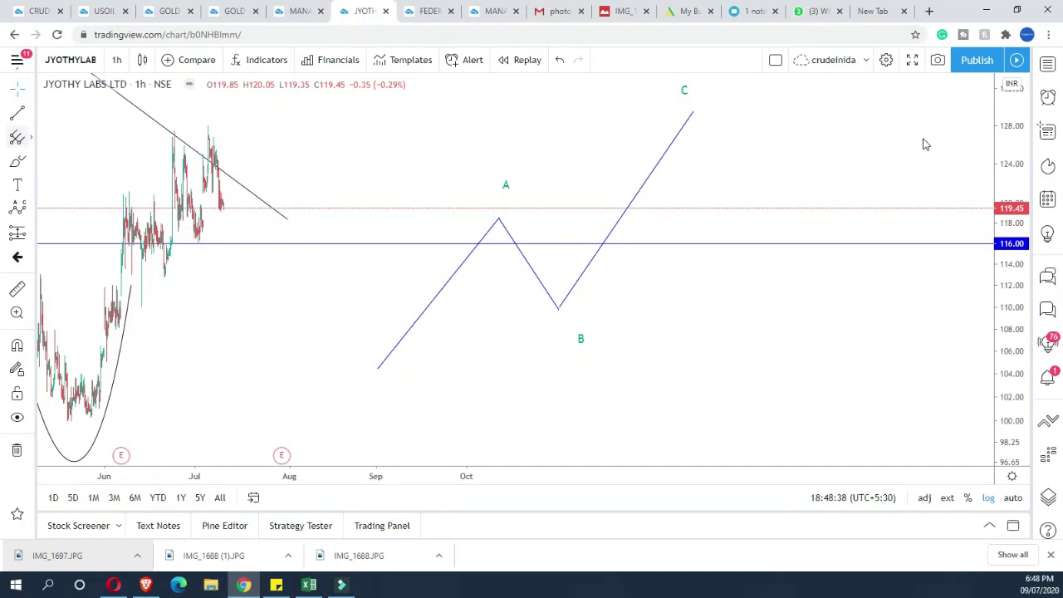
pyautogui.click(31, 137)
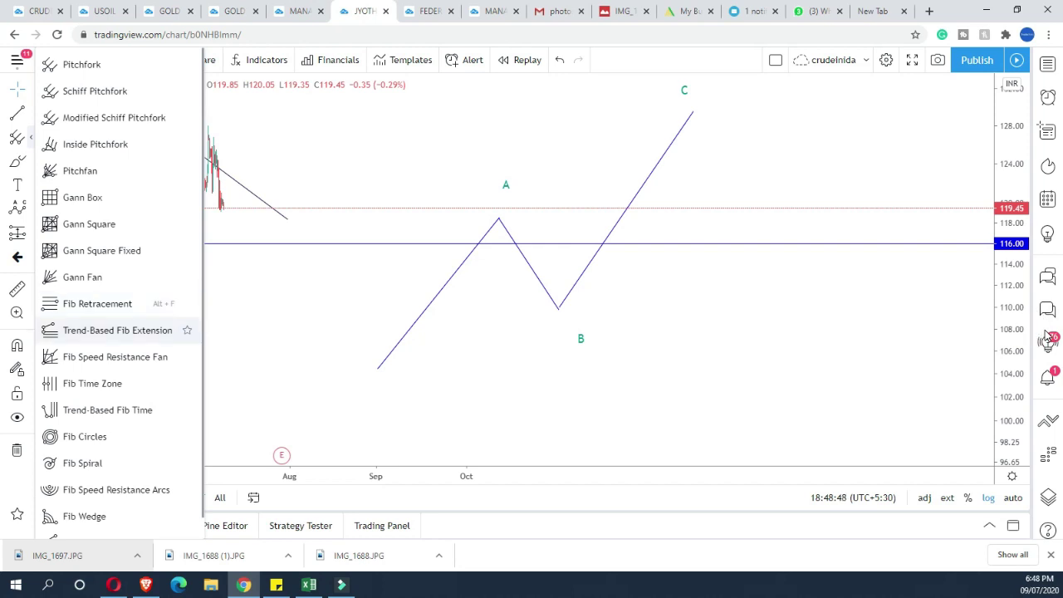
pyautogui.click(134, 331)
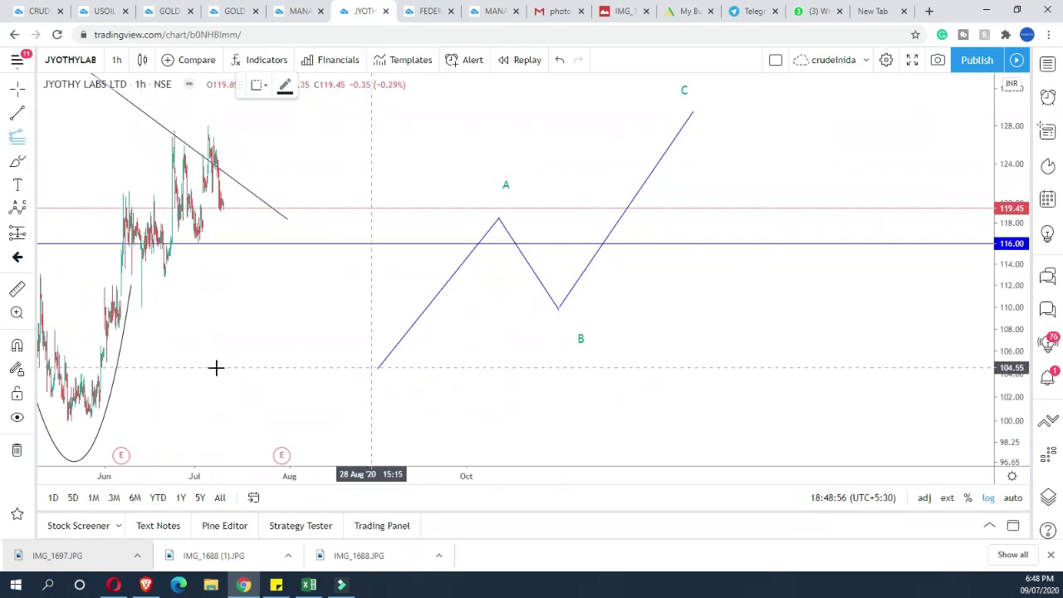
pyautogui.click(360, 368)
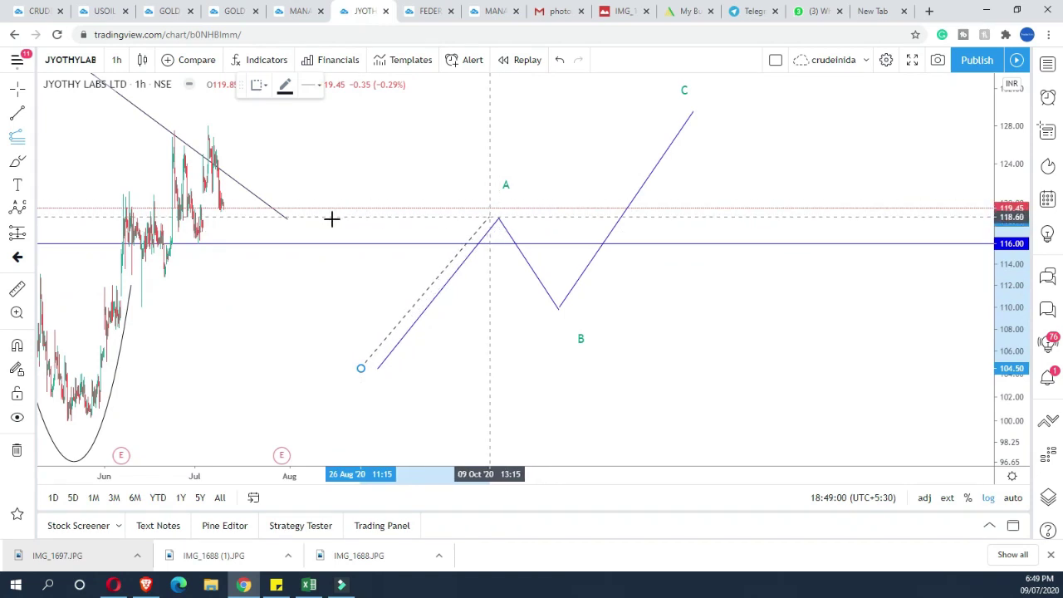
pyautogui.click(485, 218)
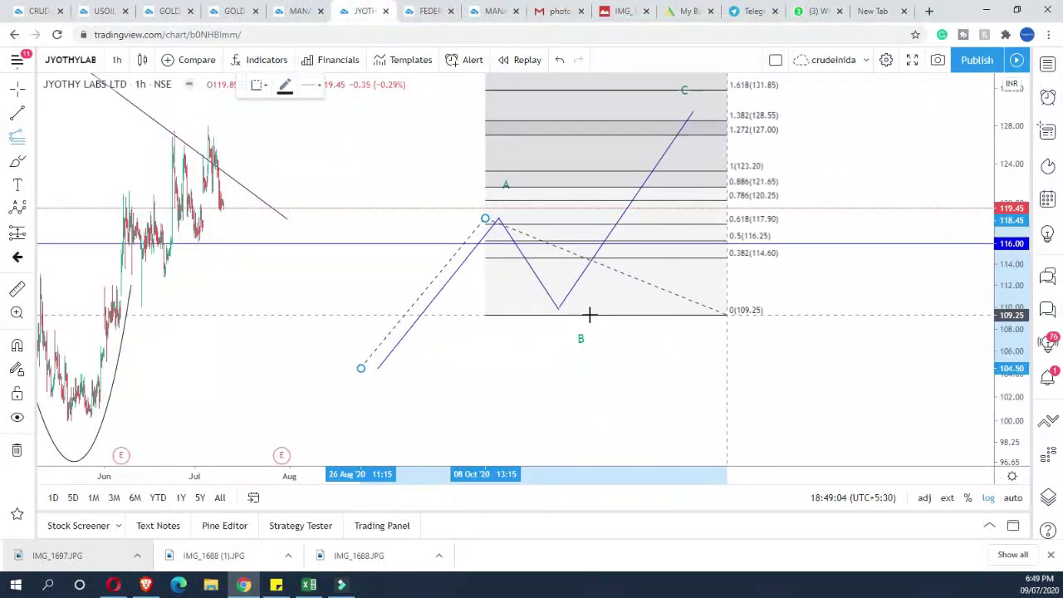
pyautogui.click(423, 310)
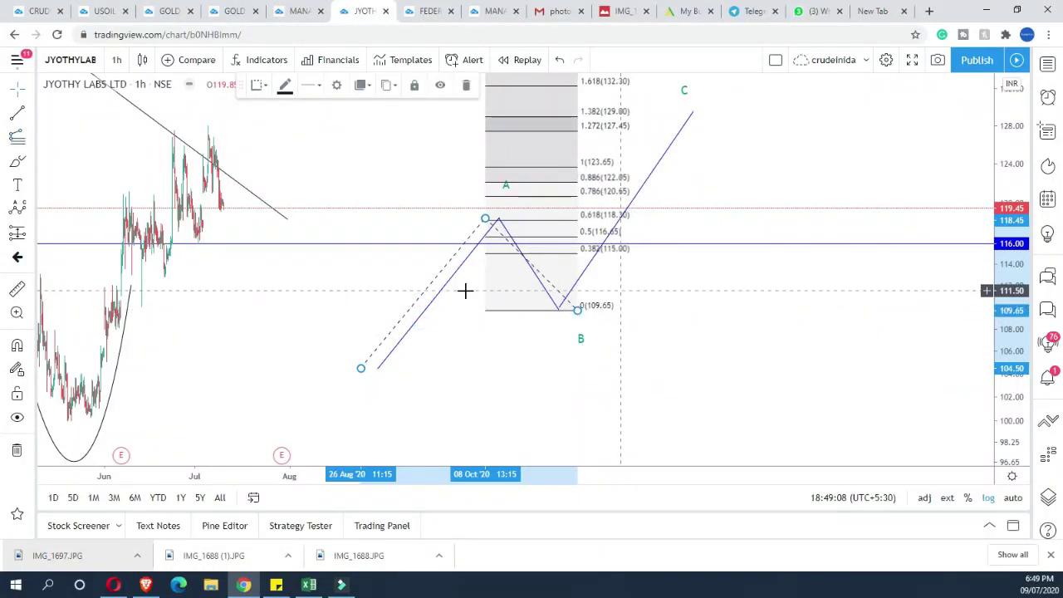
# Step: Widen the Fib extension by moving its third point to a later date, at about 109.80
pyautogui.scroll(2, 382, 332)
pyautogui.scroll(-3, 382, 333)
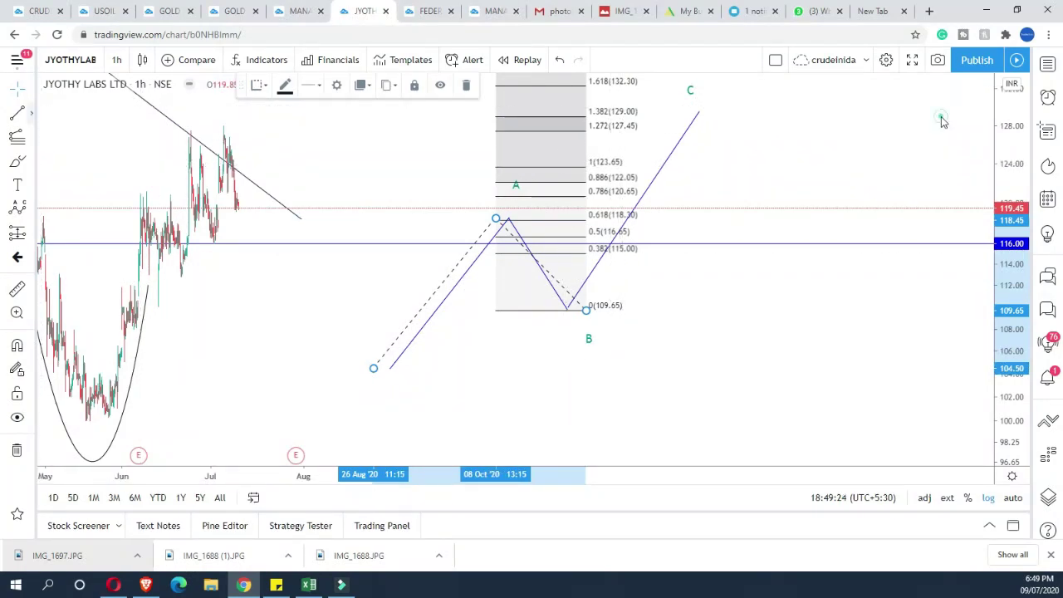
pyautogui.click(31, 114)
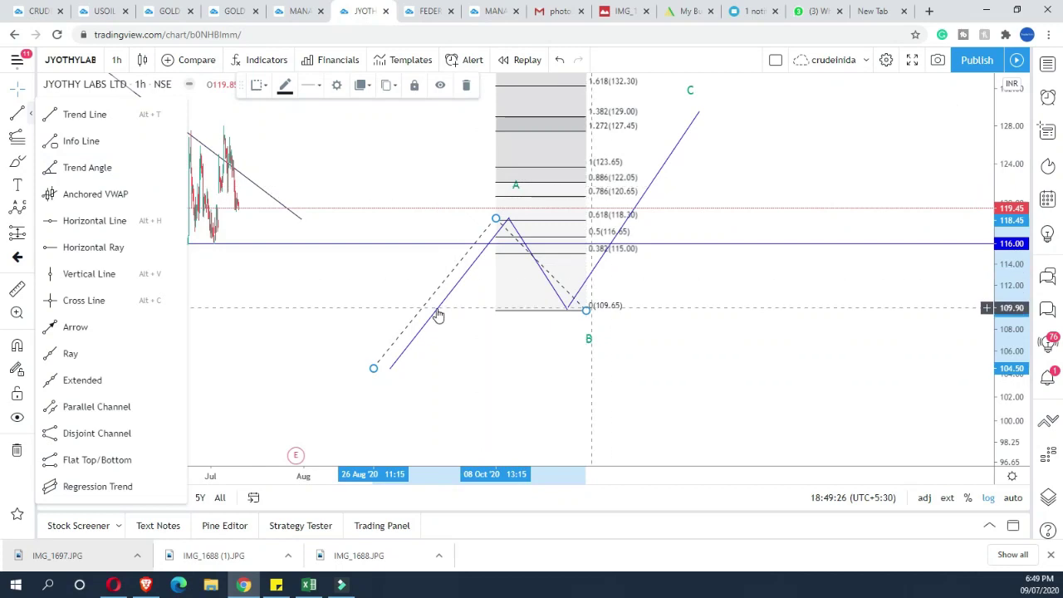
pyautogui.moveTo(432, 313); pyautogui.dragTo(583, 310)
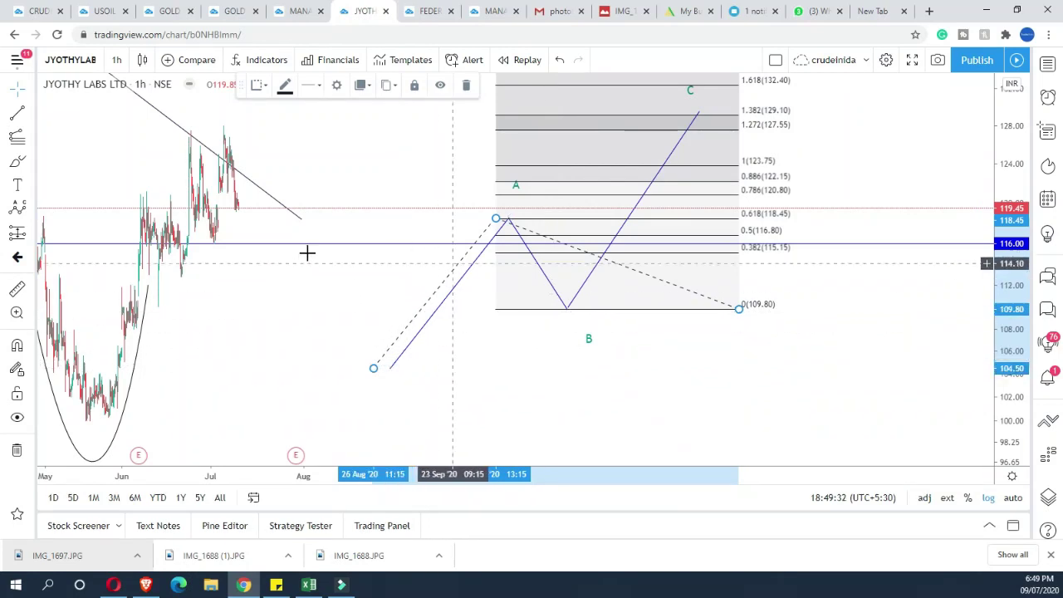
# Step: Move the final rising line's end to the 1 extension level, then to about 129.40 near the 1.382 level
pyautogui.moveTo(539, 111); pyautogui.dragTo(503, 166)
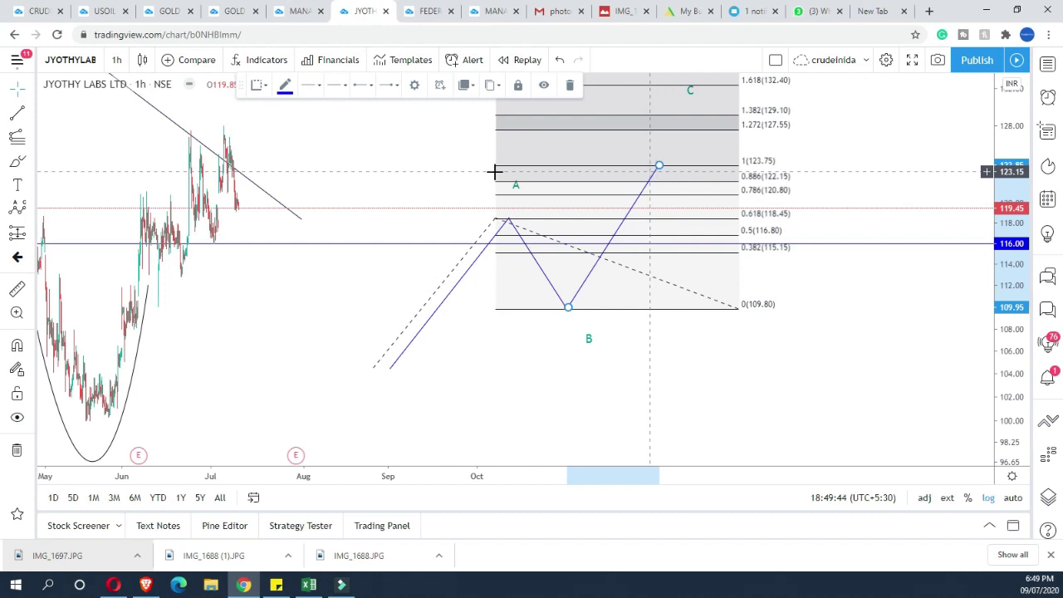
pyautogui.moveTo(506, 171); pyautogui.dragTo(555, 112)
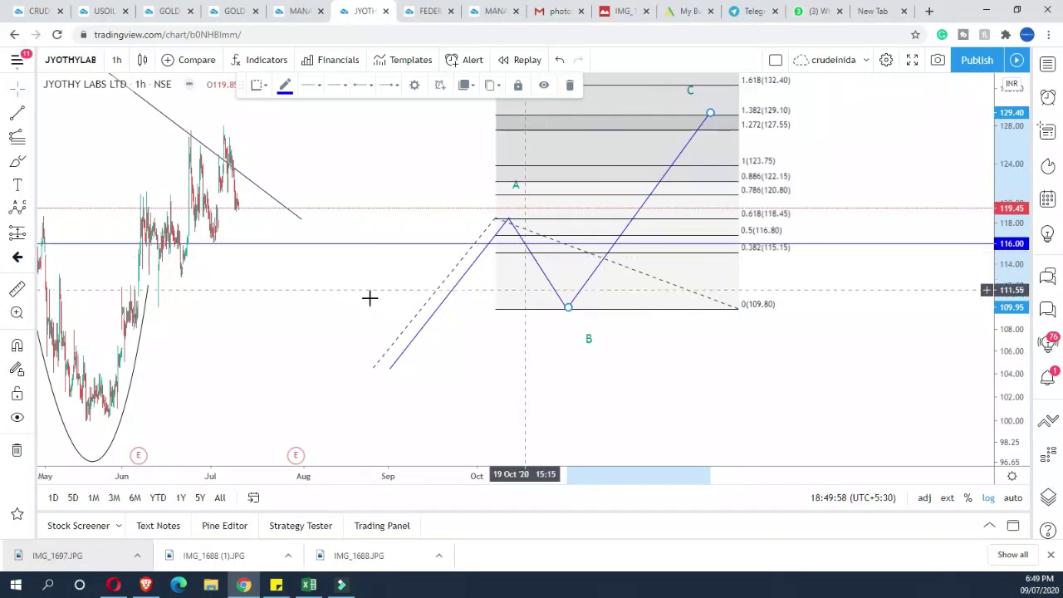
pyautogui.scroll(1, 341, 343)
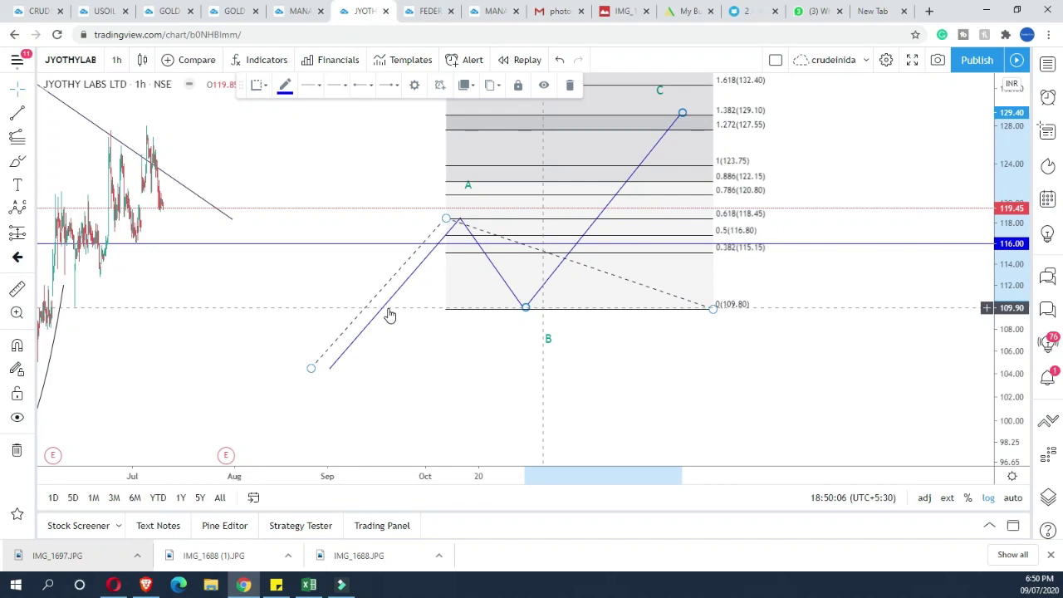
# Step: Switch to the Manappuram Finance chart, load the NSE symbol TCS in it and review its price history
pyautogui.click(494, 11)
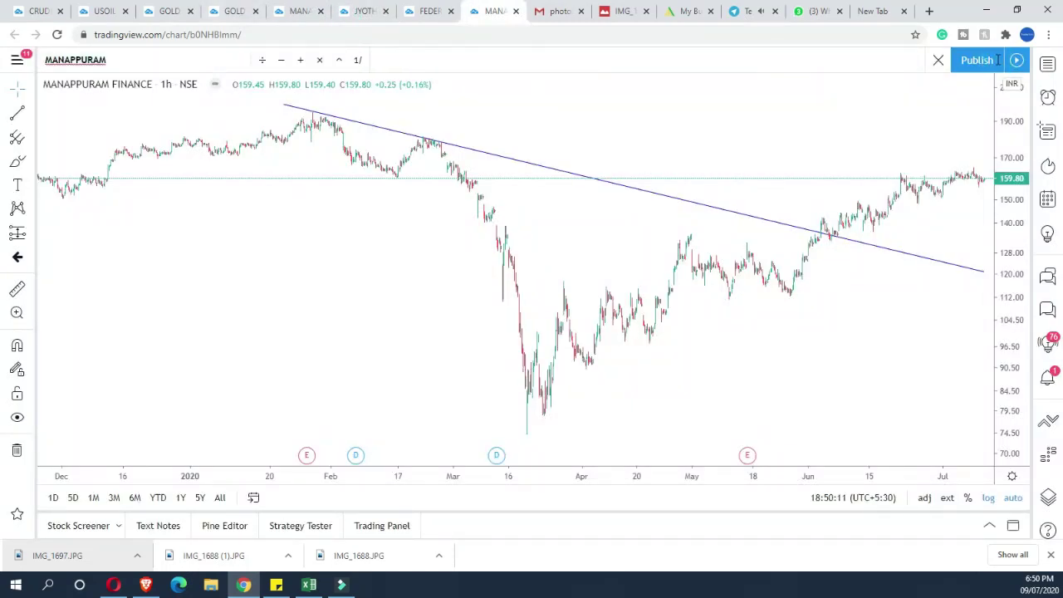
pyautogui.write('TC')
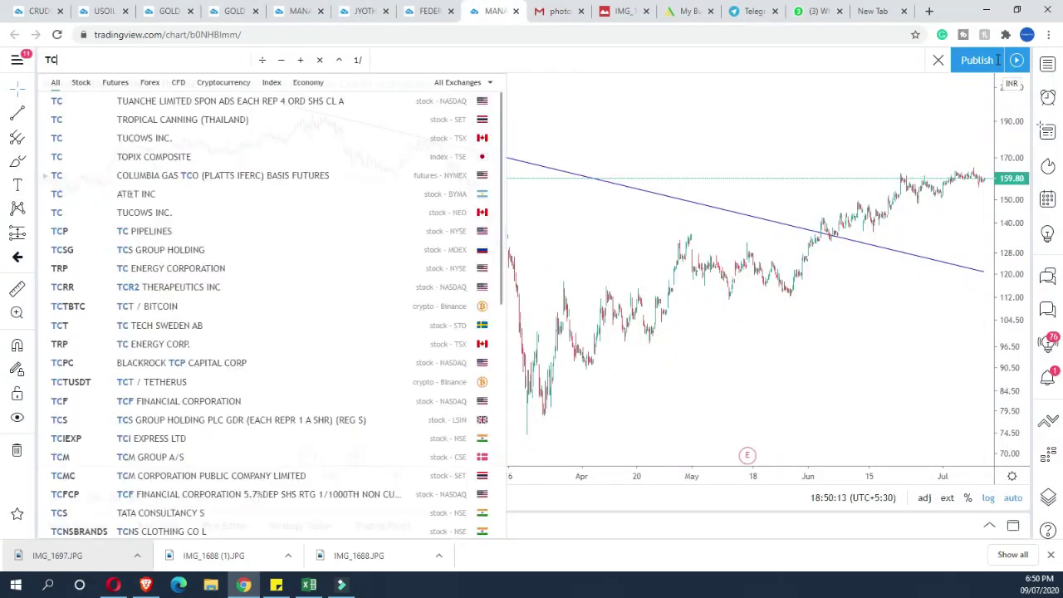
pyautogui.write('S')
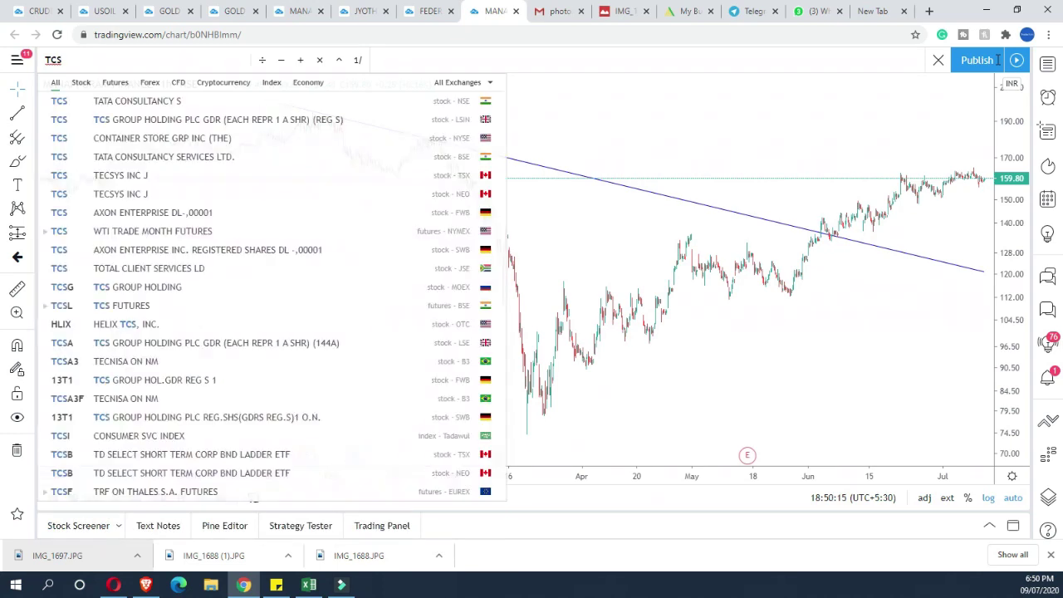
pyautogui.press('Return')
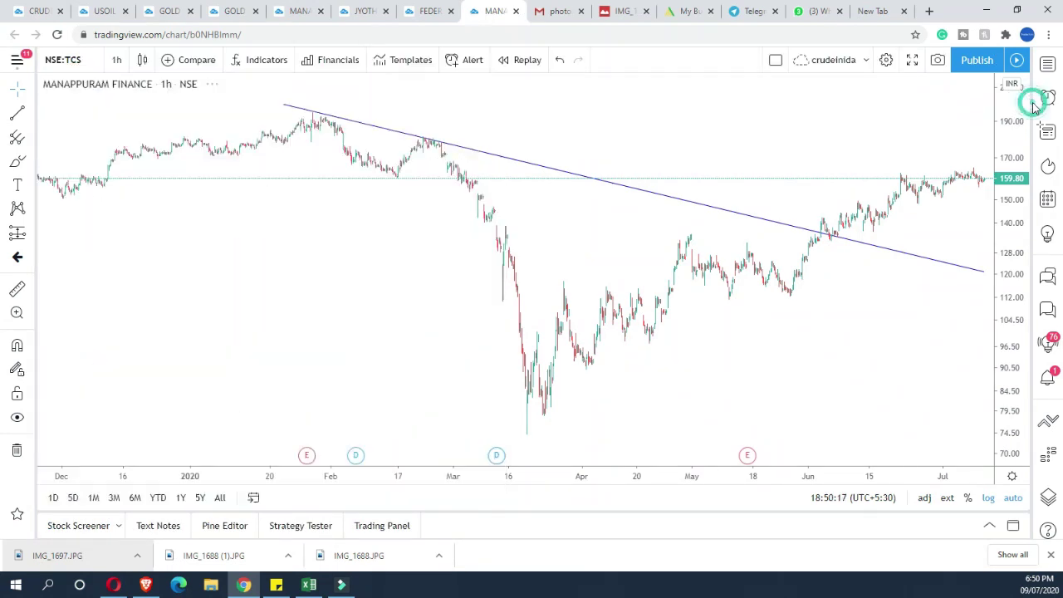
pyautogui.moveTo(725, 329); pyautogui.dragTo(360, 340)
pyautogui.scroll(3, 398, 343)
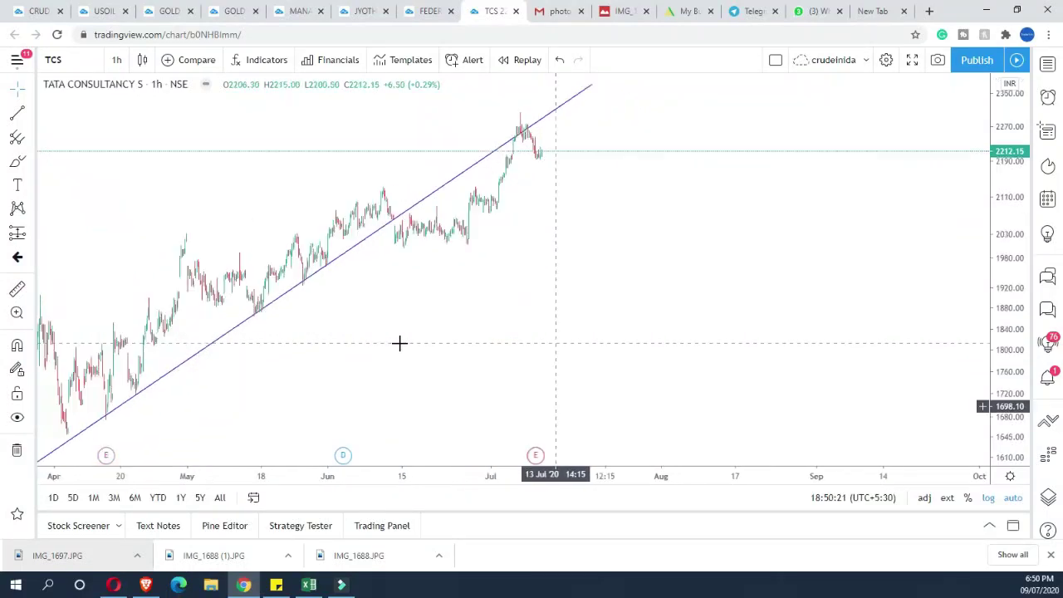
pyautogui.scroll(-5, 402, 339)
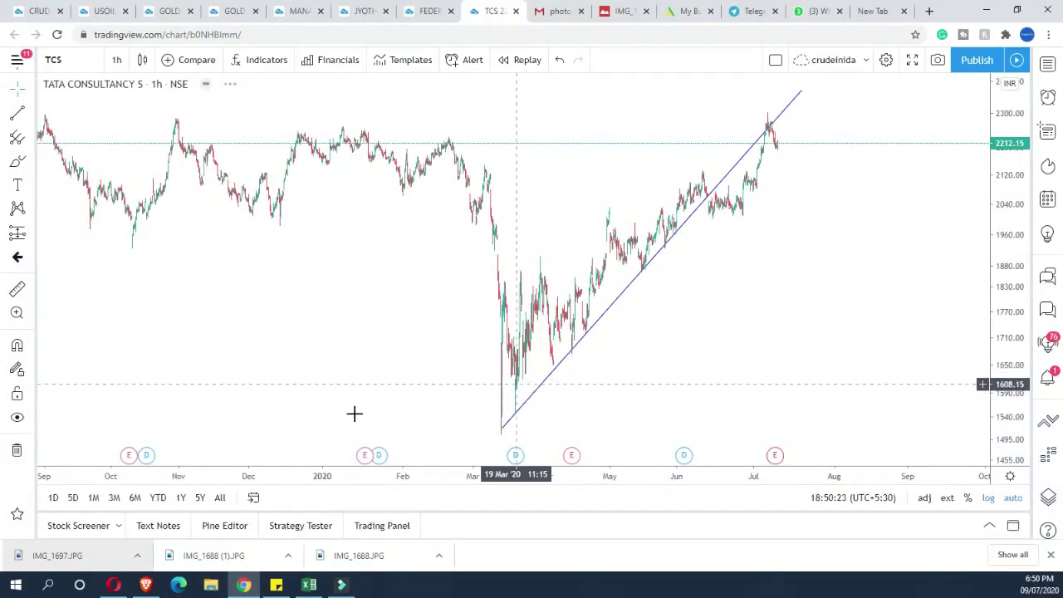
pyautogui.scroll(-4, 365, 342)
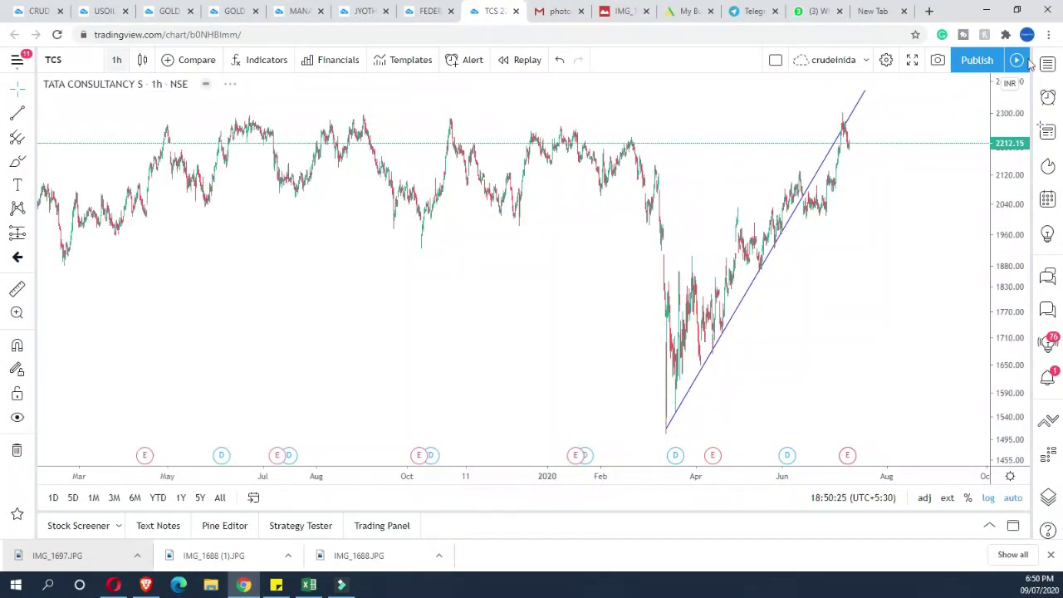
# Step: Switch the TCS chart to the 1 day interval and delete the blue trend line rising from the March 2020 low
pyautogui.click(117, 60)
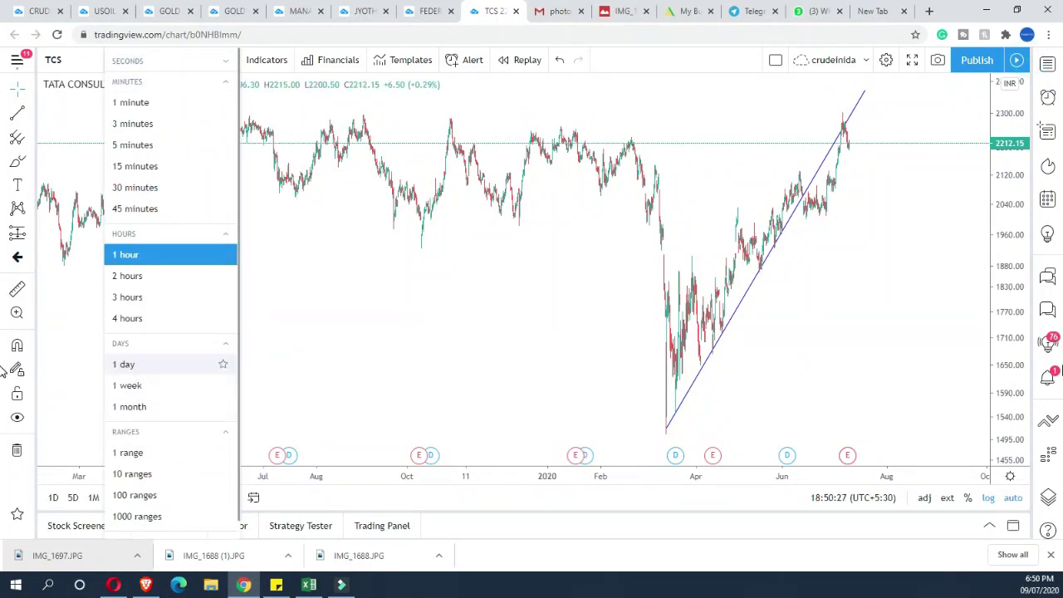
pyautogui.click(124, 363)
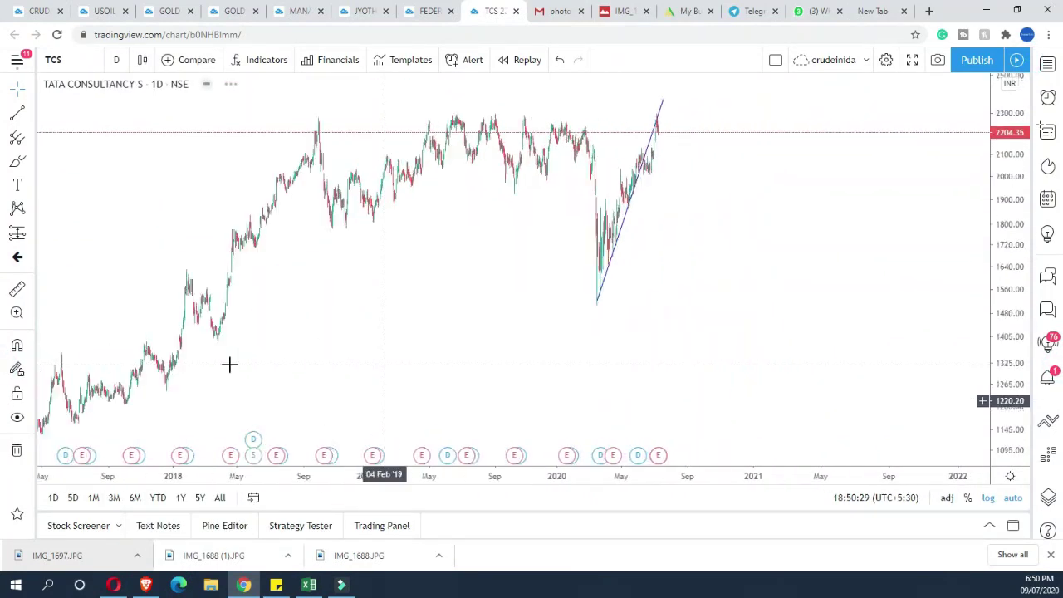
pyautogui.click(438, 112)
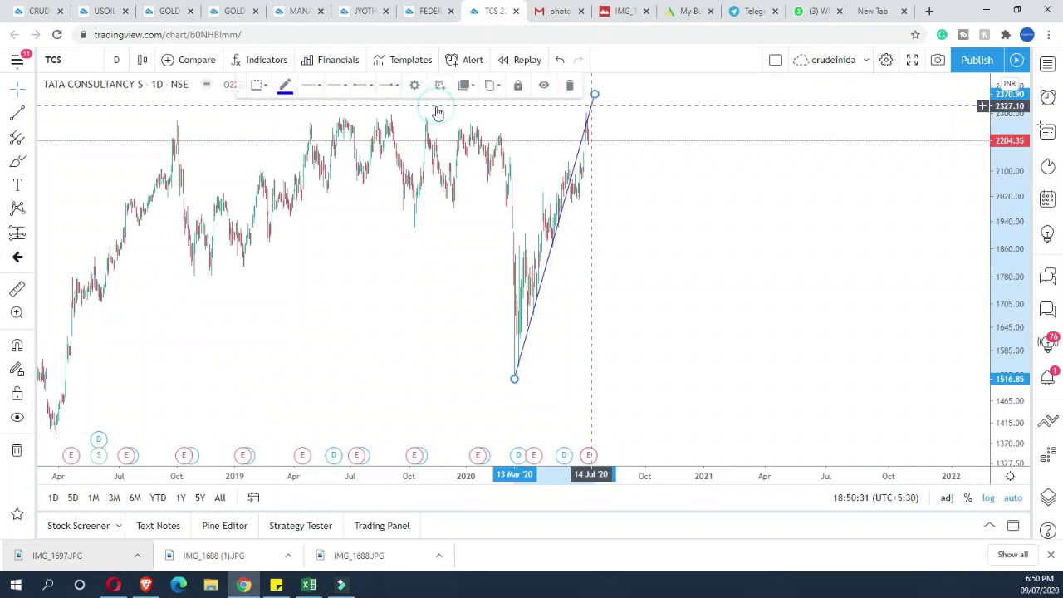
pyautogui.press('Delete')
# Step: Brush a curve from the July 2020 high near 2285, dipping to about 1982 and rising to about 2640 by early September
pyautogui.scroll(4, 396, 287)
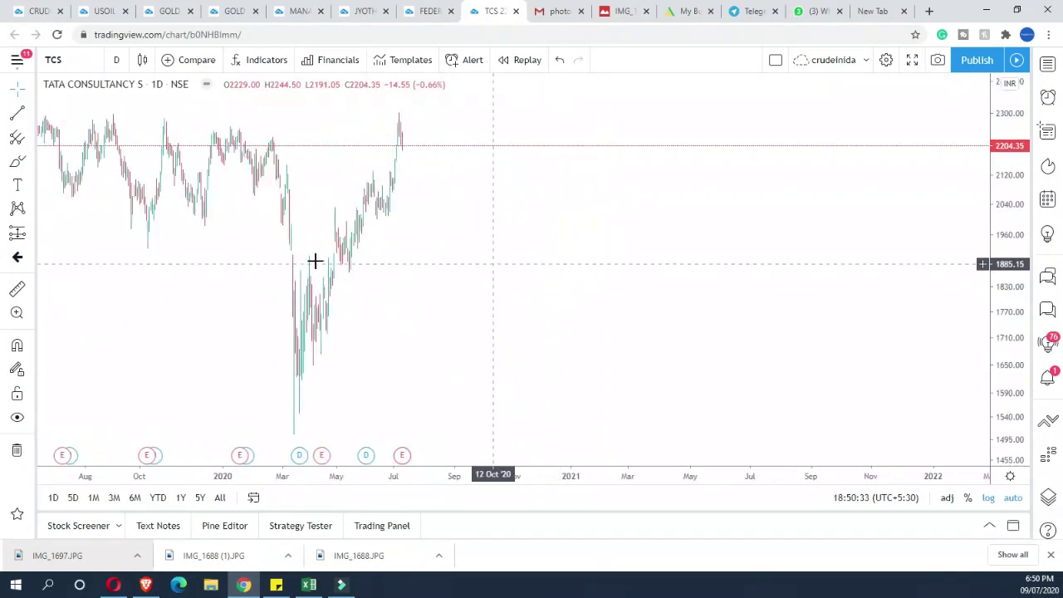
pyautogui.moveTo(316, 261); pyautogui.dragTo(586, 268)
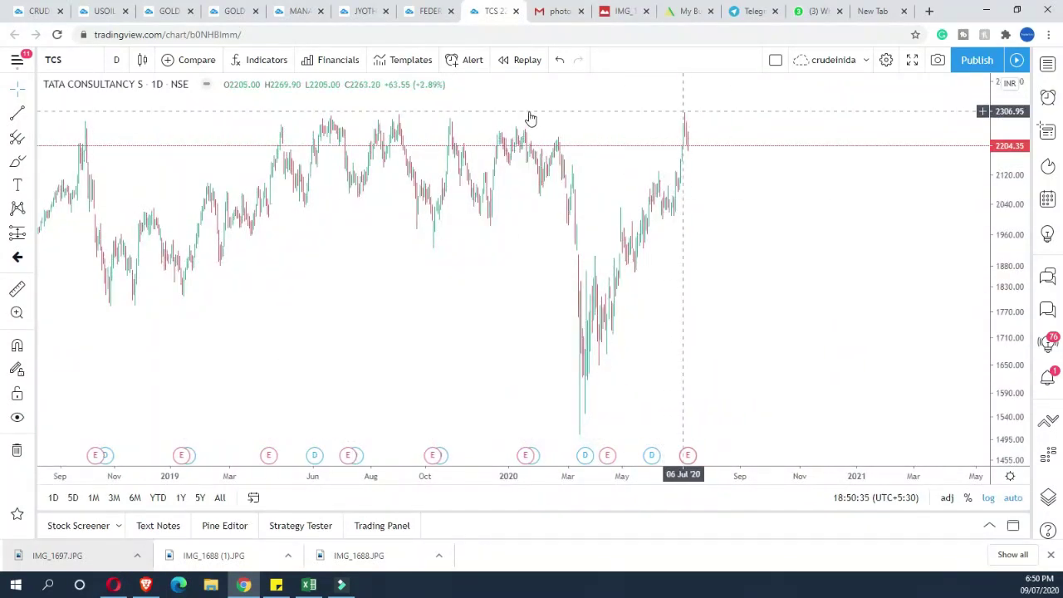
pyautogui.scroll(4, 573, 269)
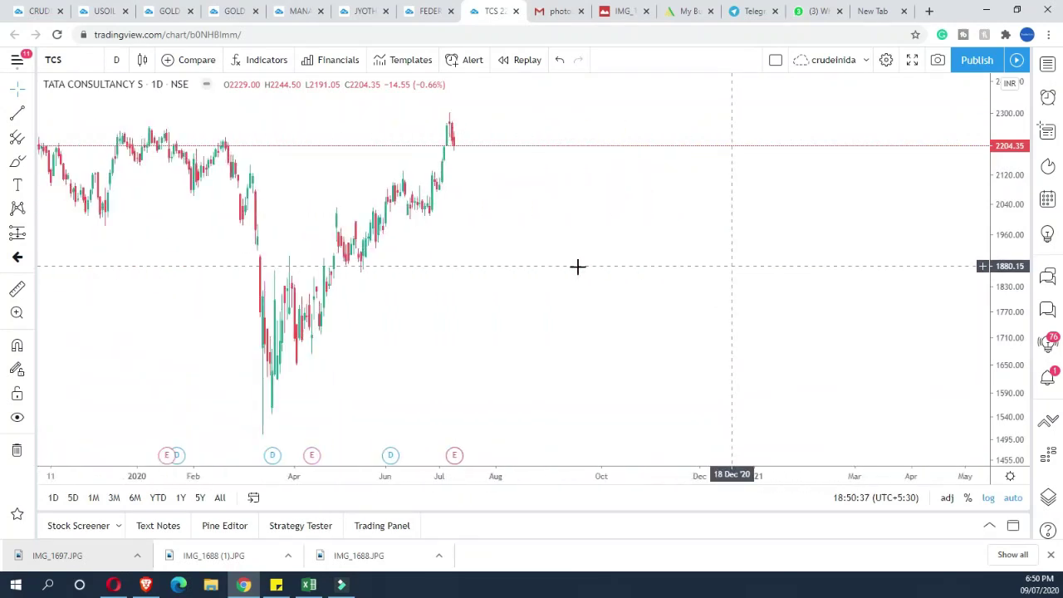
pyautogui.moveTo(481, 288); pyautogui.dragTo(635, 299)
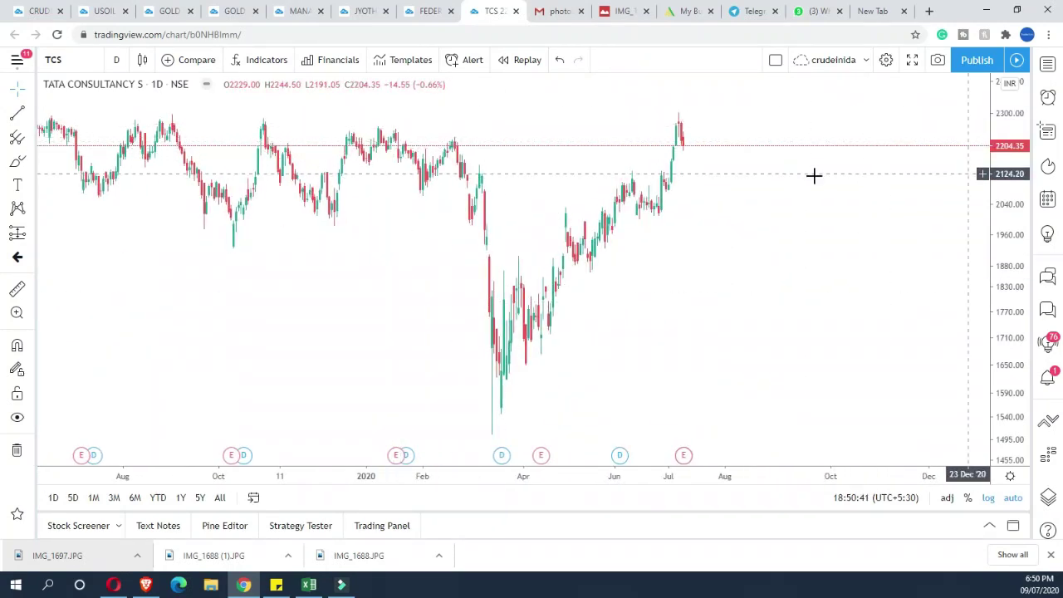
pyautogui.moveTo(847, 173); pyautogui.dragTo(863, 336)
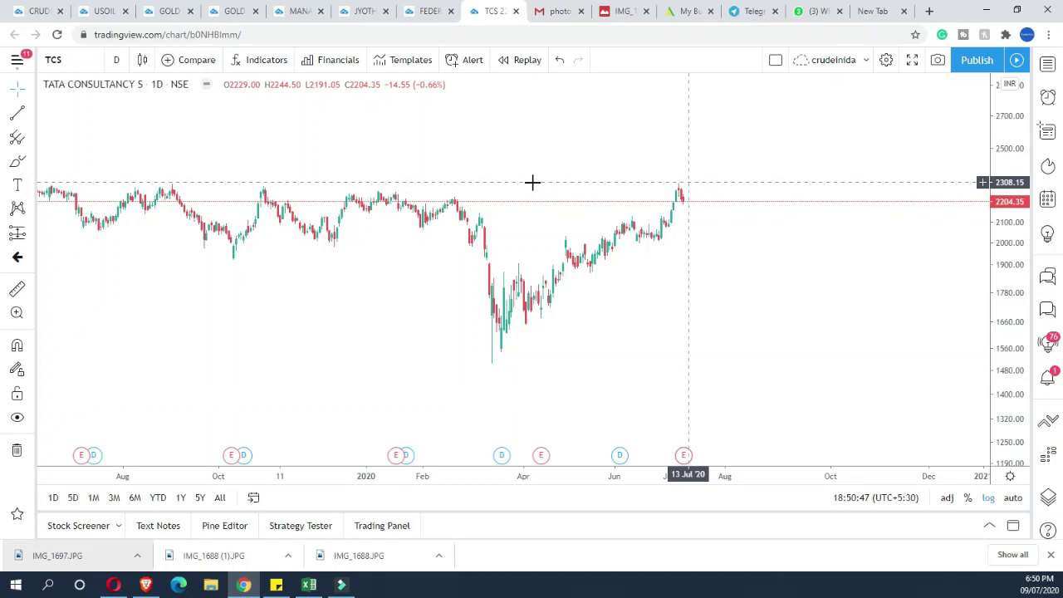
pyautogui.scroll(3, 541, 249)
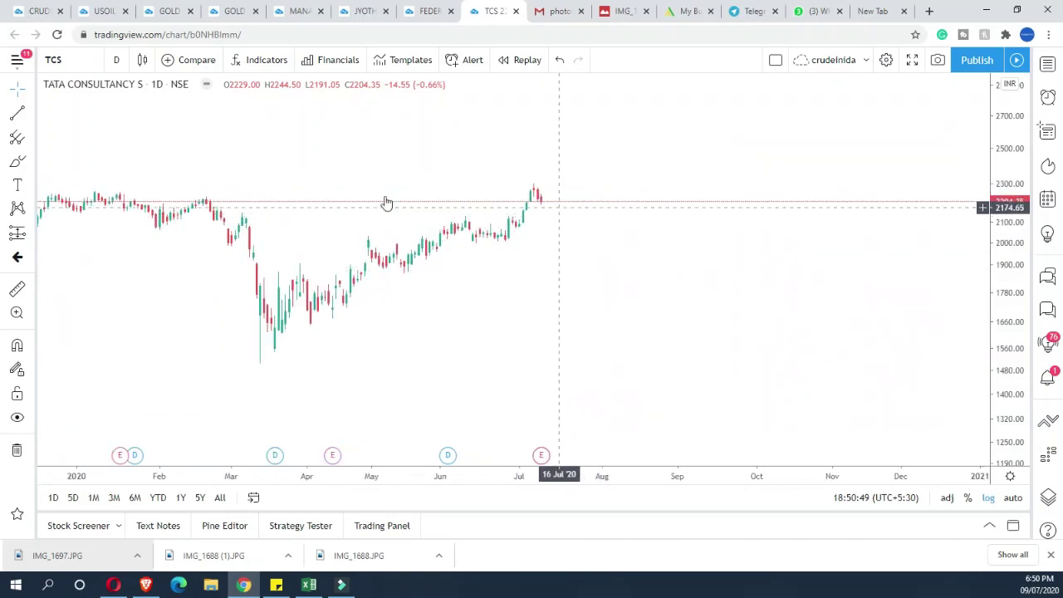
pyautogui.hotkey('alt', 't')
pyautogui.click(31, 161)
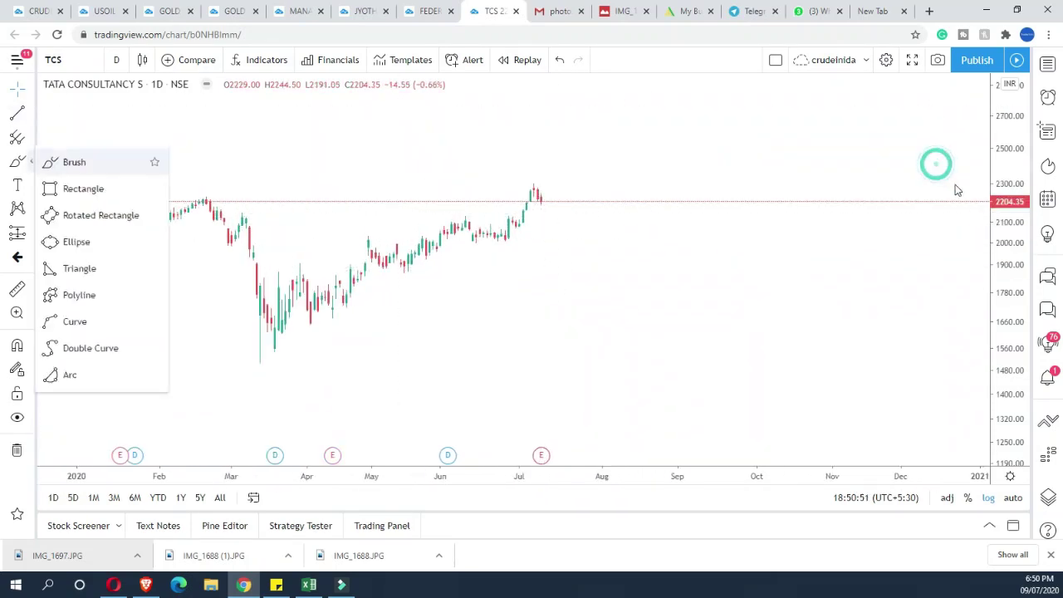
pyautogui.click(76, 162)
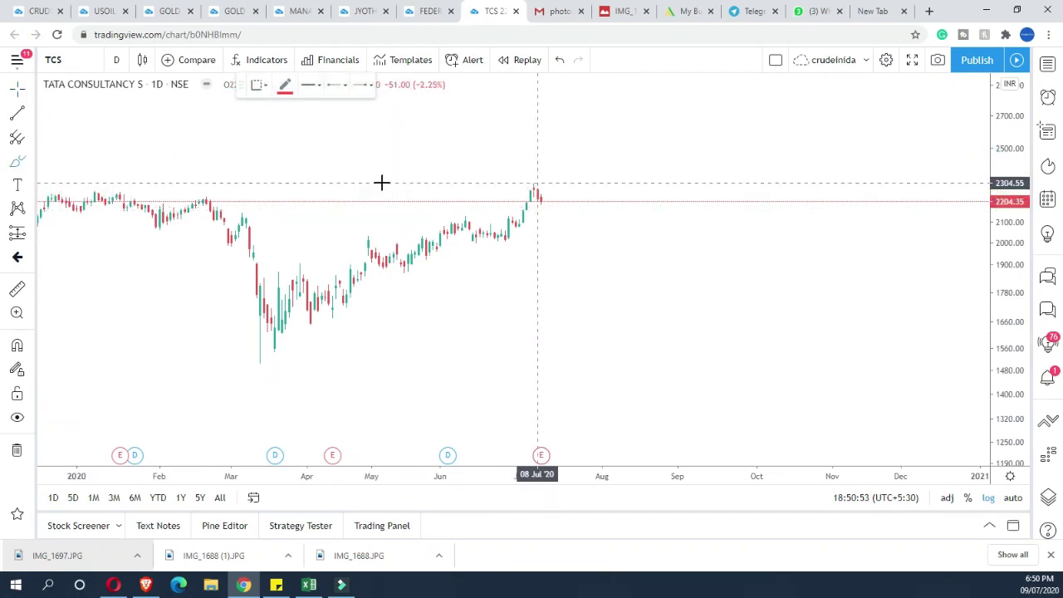
pyautogui.moveTo(380, 194)
pyautogui.mouseDown()
pyautogui.moveTo(399, 233)
pyautogui.moveTo(449, 242)
pyautogui.moveTo(503, 185)
pyautogui.moveTo(525, 125)
pyautogui.mouseUp()
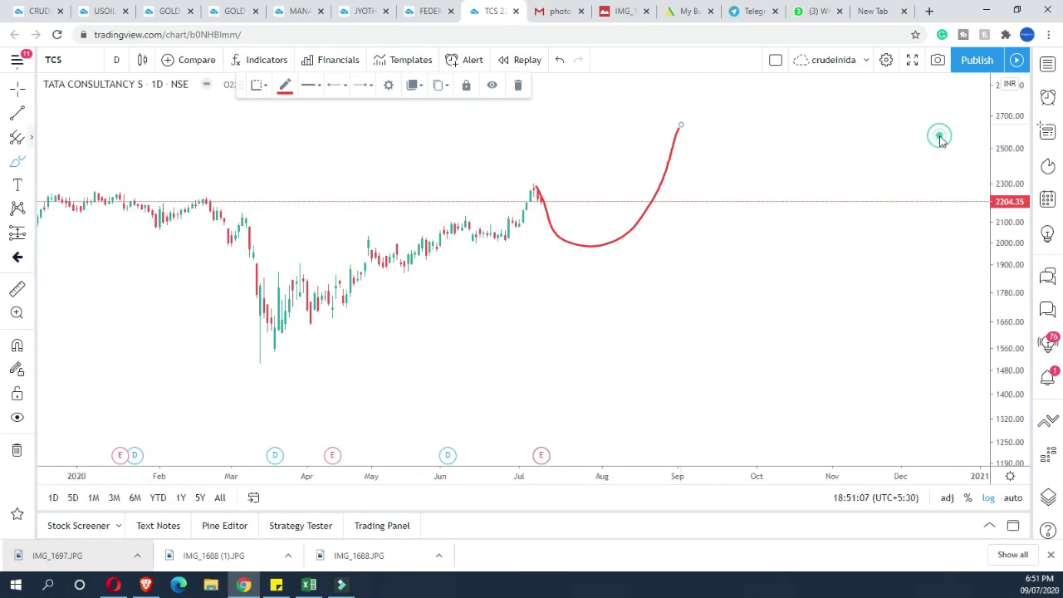
# Step: Apply a Trend-Based Fib Extension from the March low at about 1509.15 to 2300.95, with the third point at the curve's bottom, about 1982.50
pyautogui.click(32, 137)
pyautogui.click(84, 326)
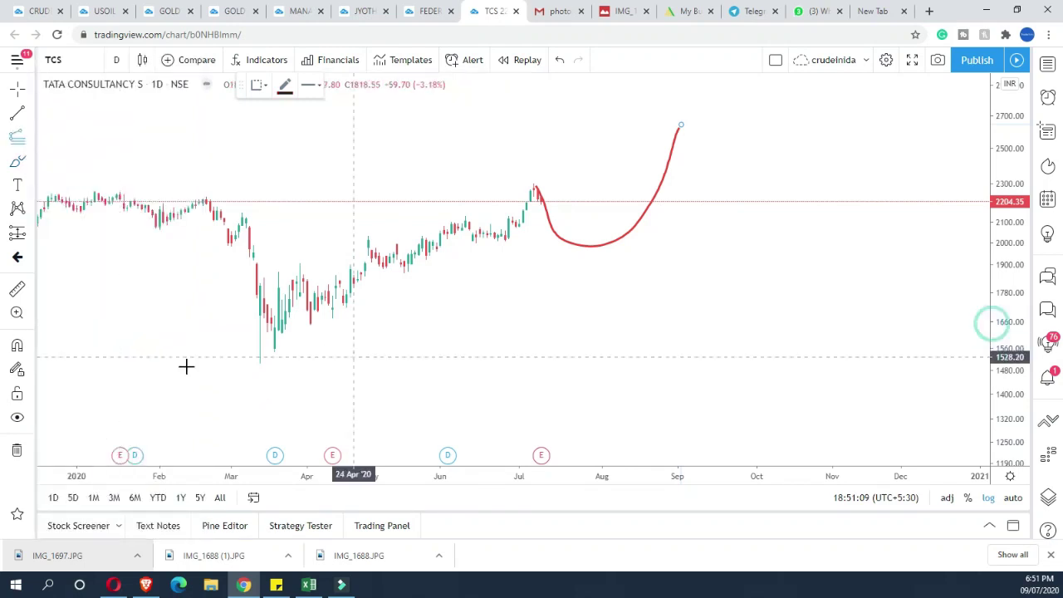
pyautogui.click(249, 362)
pyautogui.click(519, 184)
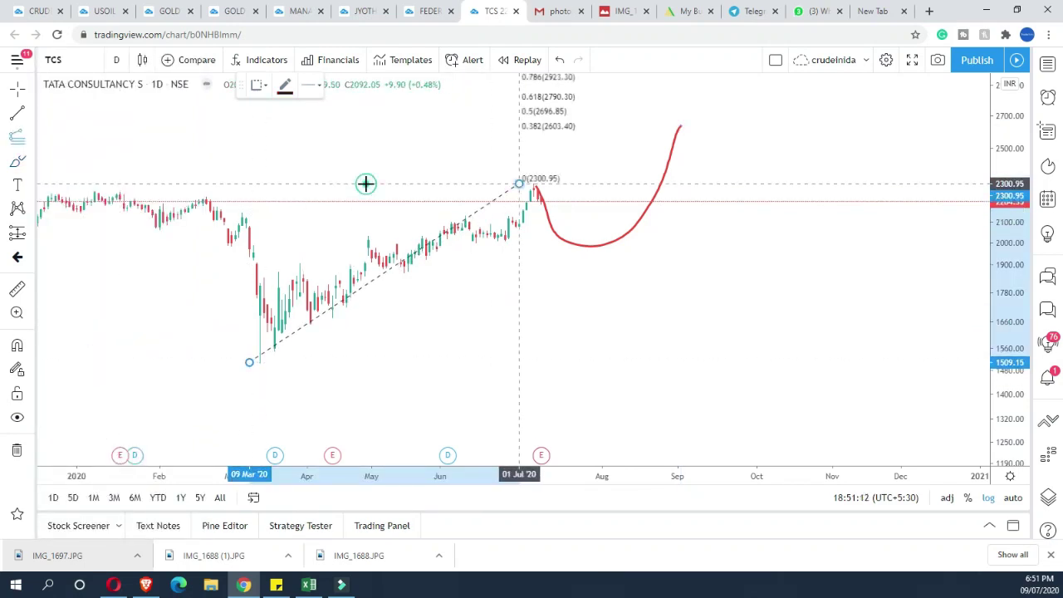
pyautogui.click(534, 246)
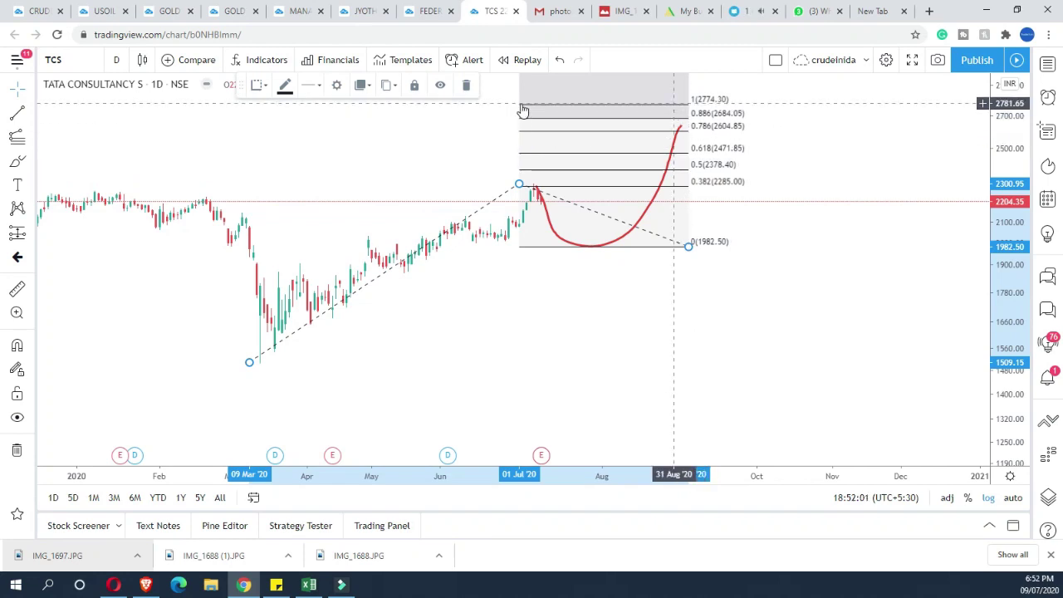
# Step: Delete the Fib extension and the red brush curve from the TCS chart
pyautogui.press('Delete')
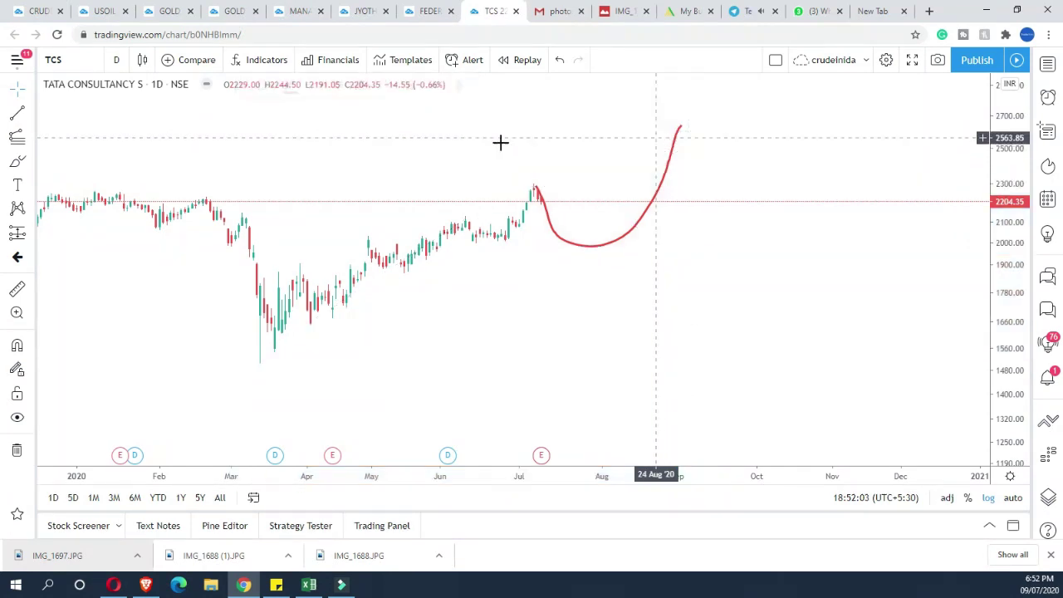
pyautogui.press('Delete')
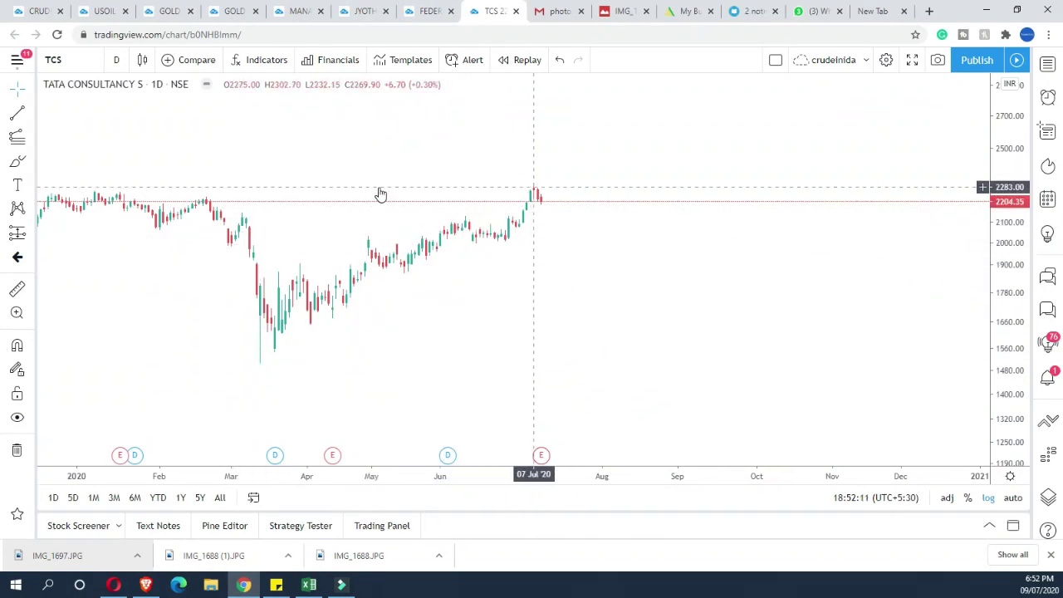
# Step: Place a Trend-Based Fib Extension on TCS with points at about 1504.40, 2127.45 and 2004.40, and delete it after reviewing its levels
pyautogui.click(918, 132)
pyautogui.click(18, 137)
pyautogui.click(245, 363)
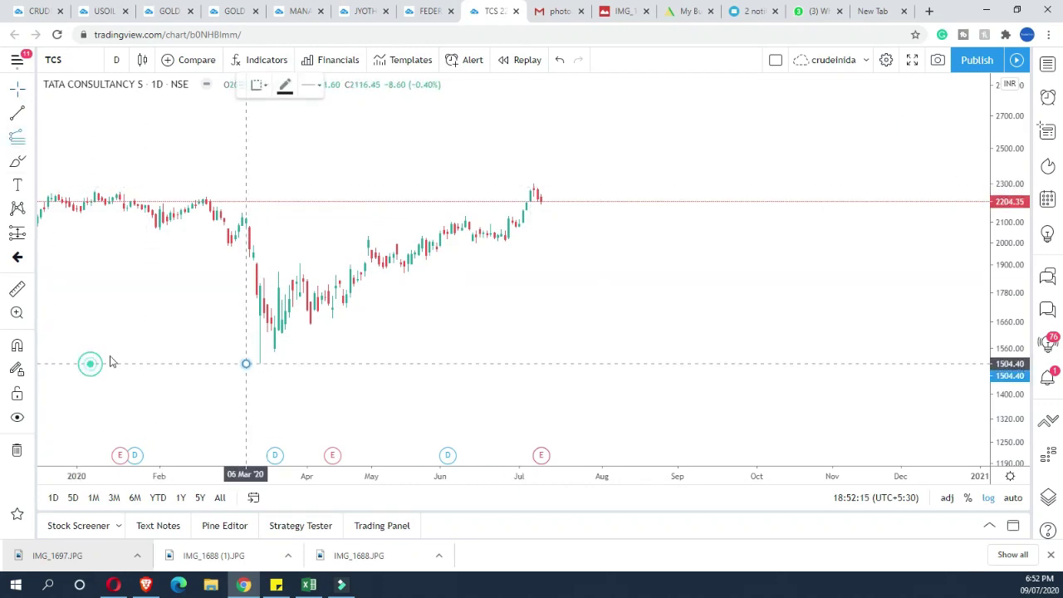
pyautogui.click(302, 216)
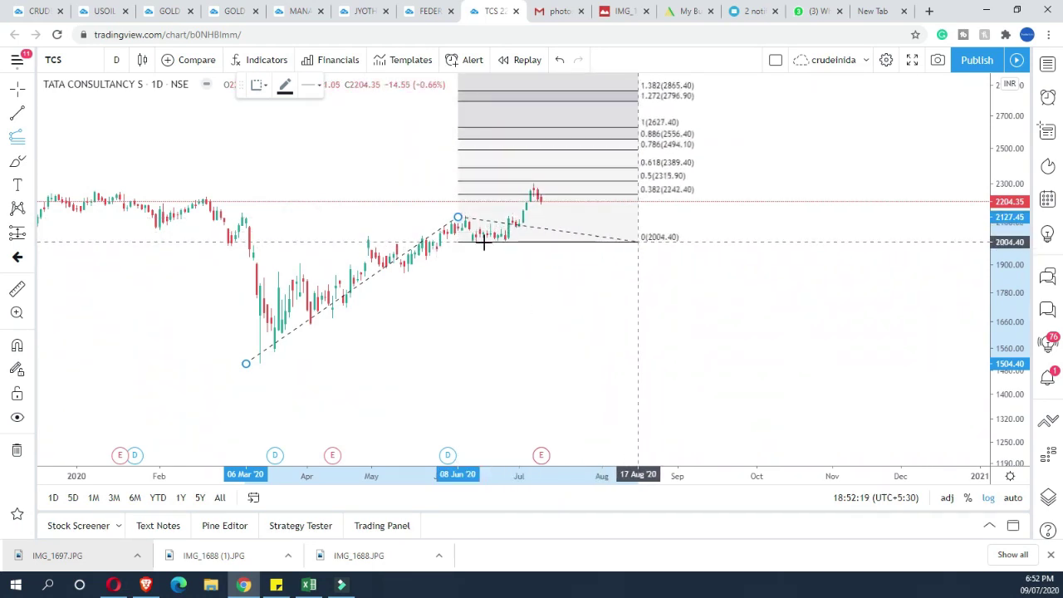
pyautogui.click(483, 241)
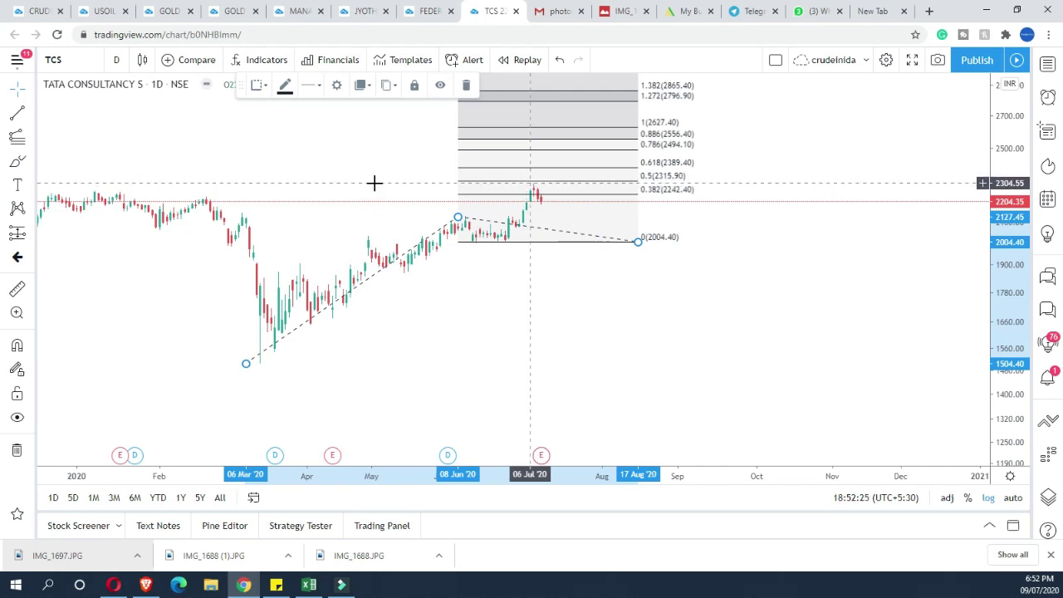
pyautogui.press('Delete')
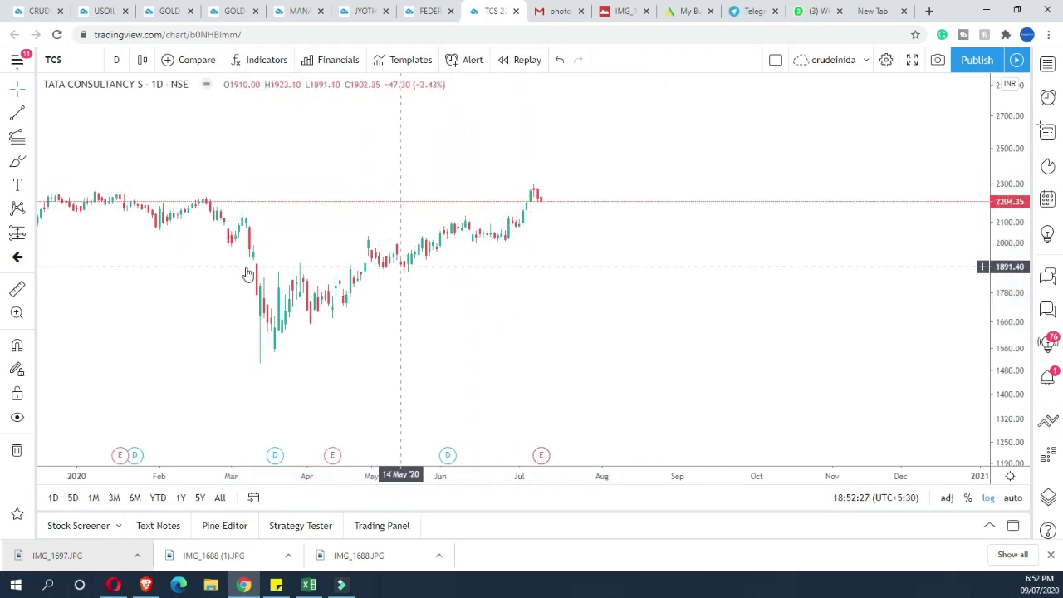
# Step: Apply a Trend-Based Fib Extension to the TCS rise with points at about 1506.75, 2029.70 and 1873.70
pyautogui.click(18, 136)
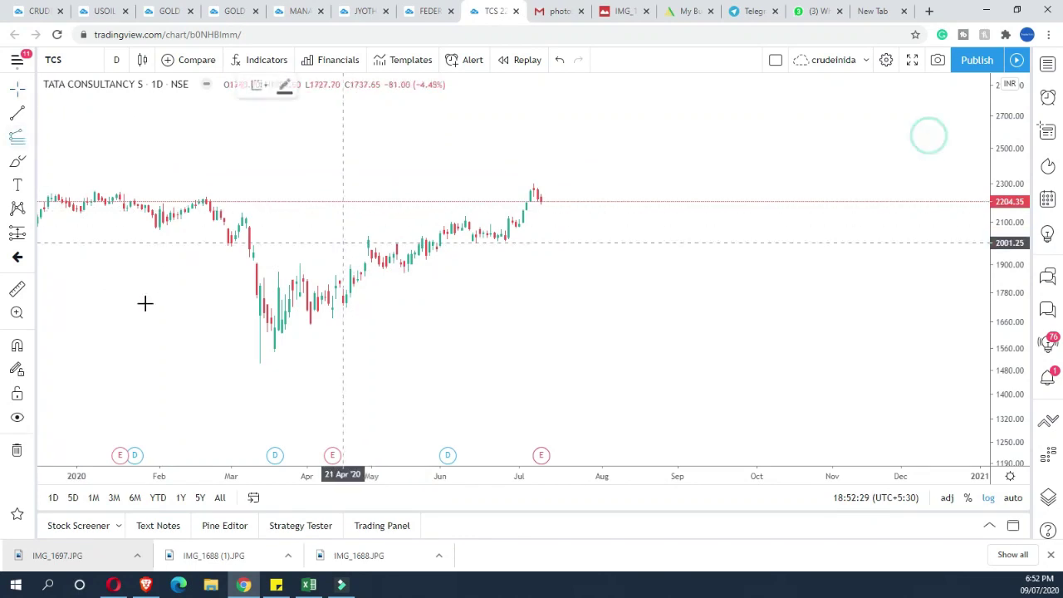
pyautogui.click(76, 363)
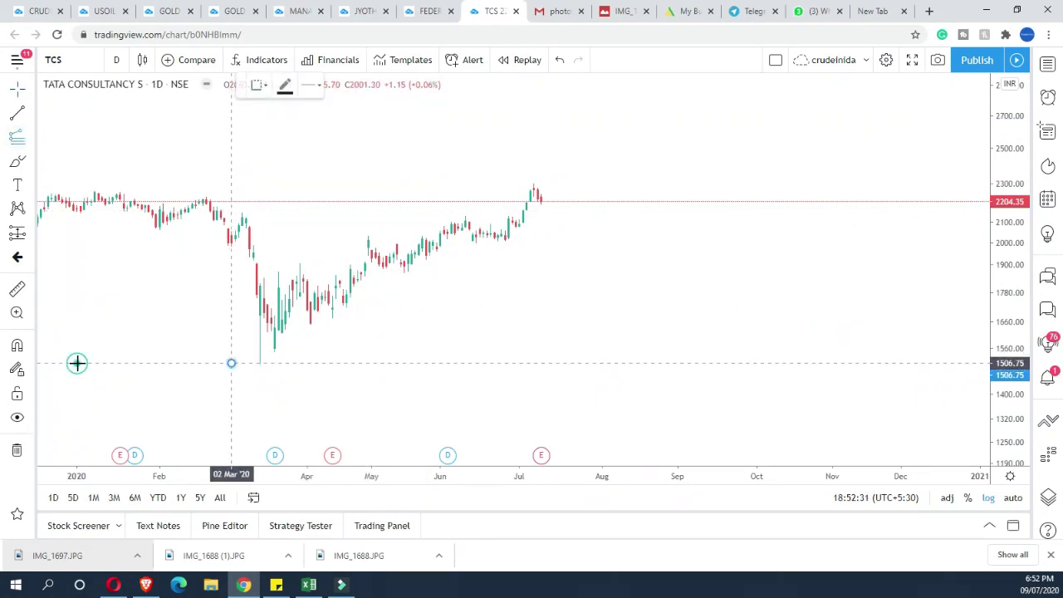
pyautogui.click(199, 238)
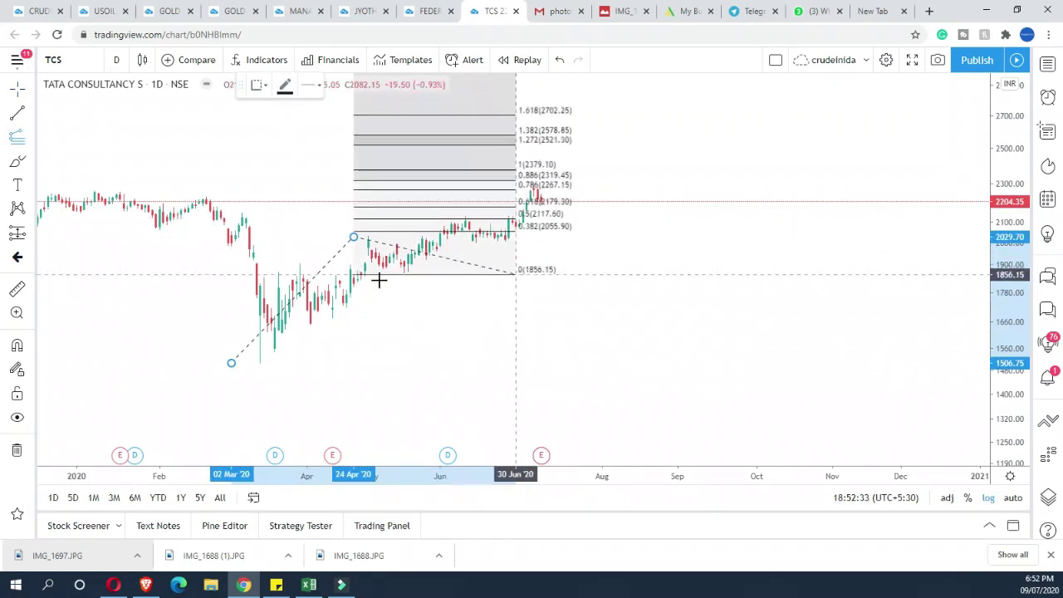
pyautogui.click(431, 271)
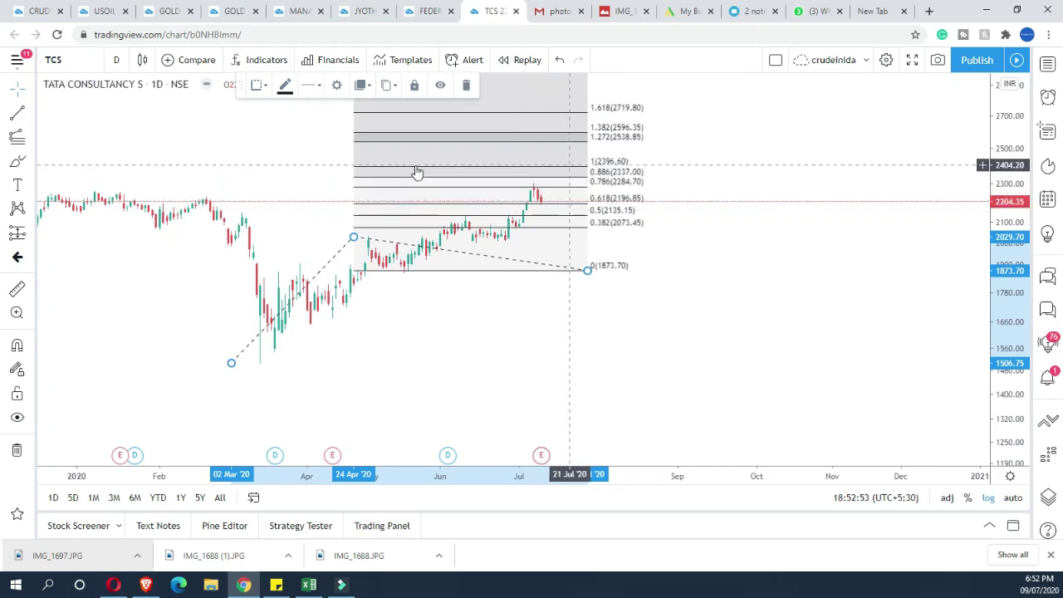
# Step: On the Federal Bank chart, apply a Trend-Based Fib Extension from the May low with points at about 36.85, 50.70 and 44.45
pyautogui.click(279, 10)
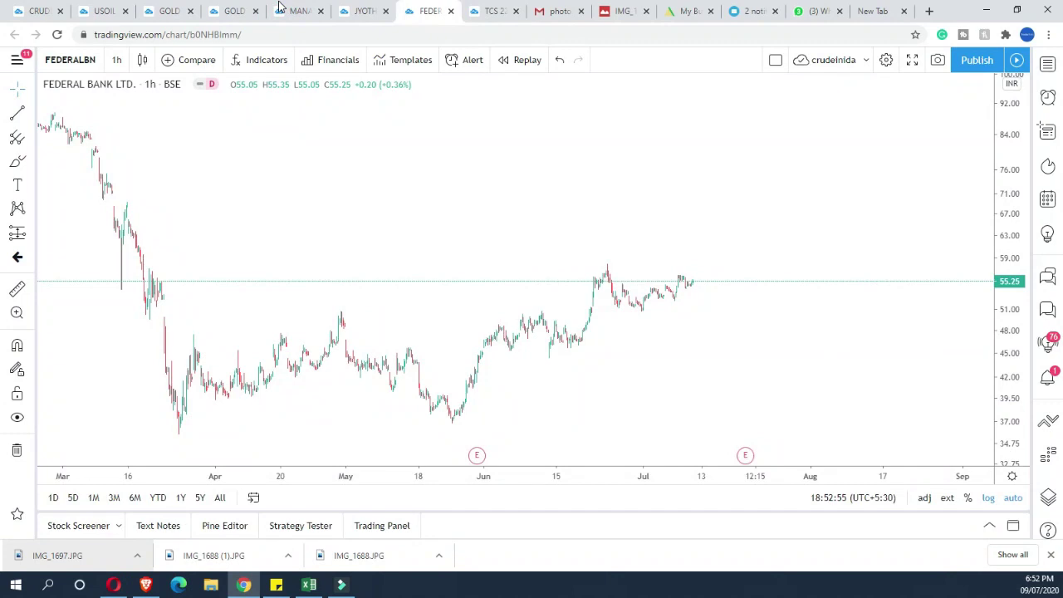
pyautogui.scroll(-4, 394, 155)
pyautogui.scroll(3, 358, 126)
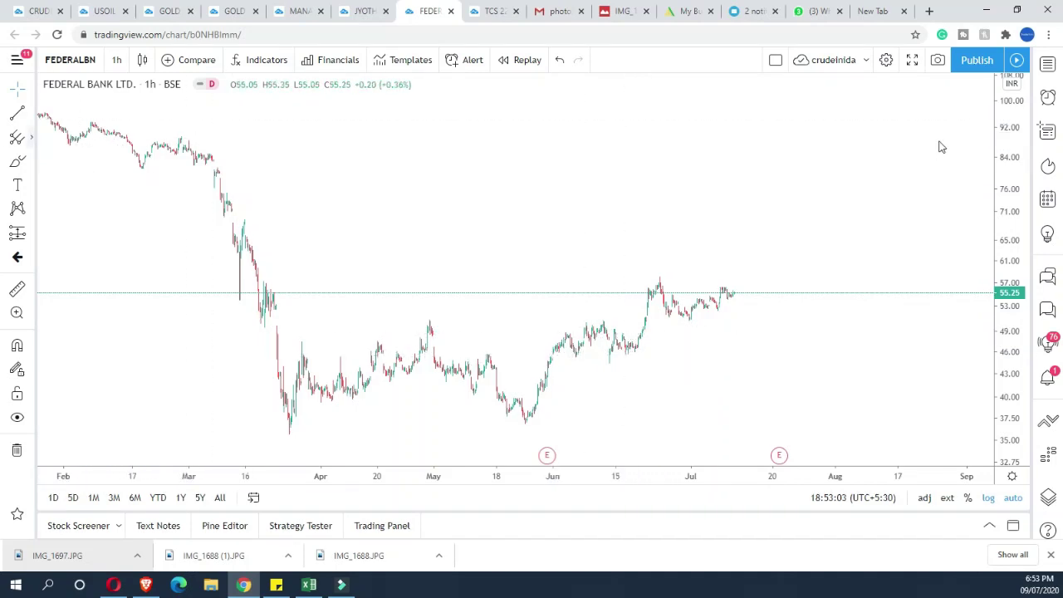
pyautogui.click(30, 138)
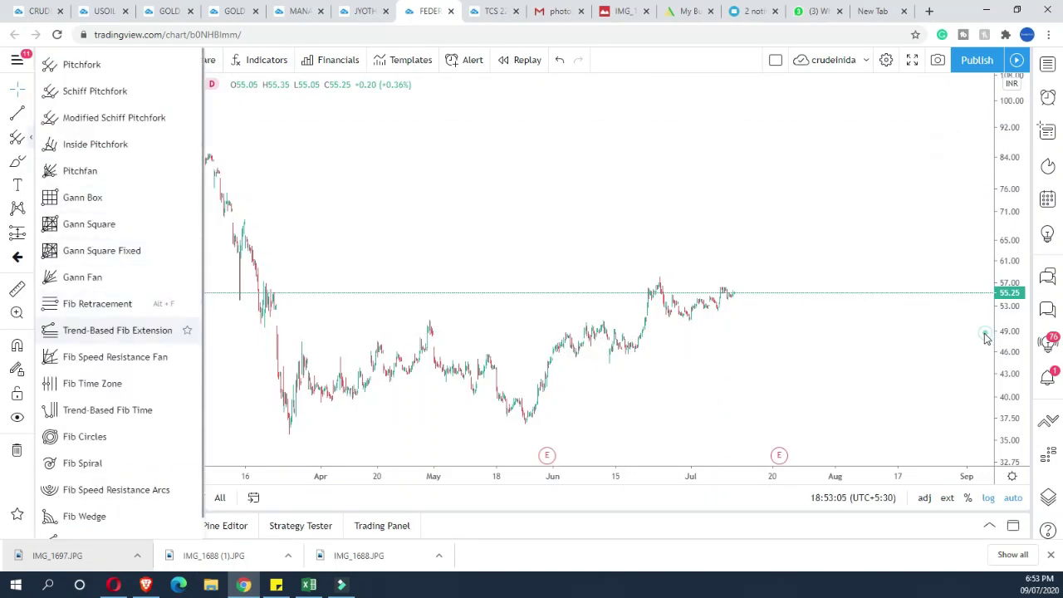
pyautogui.click(77, 331)
pyautogui.click(356, 423)
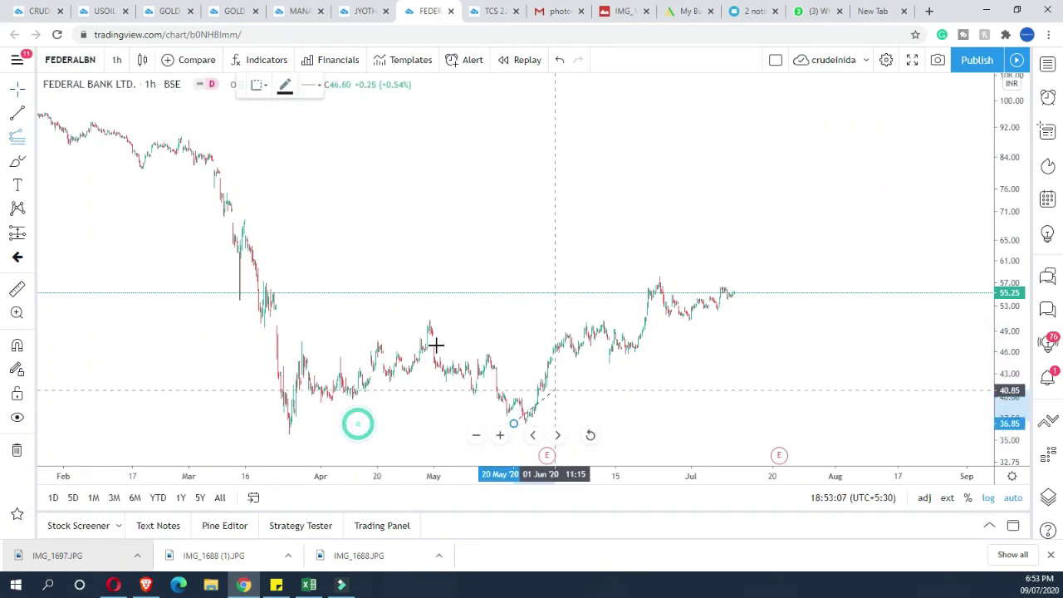
pyautogui.click(593, 320)
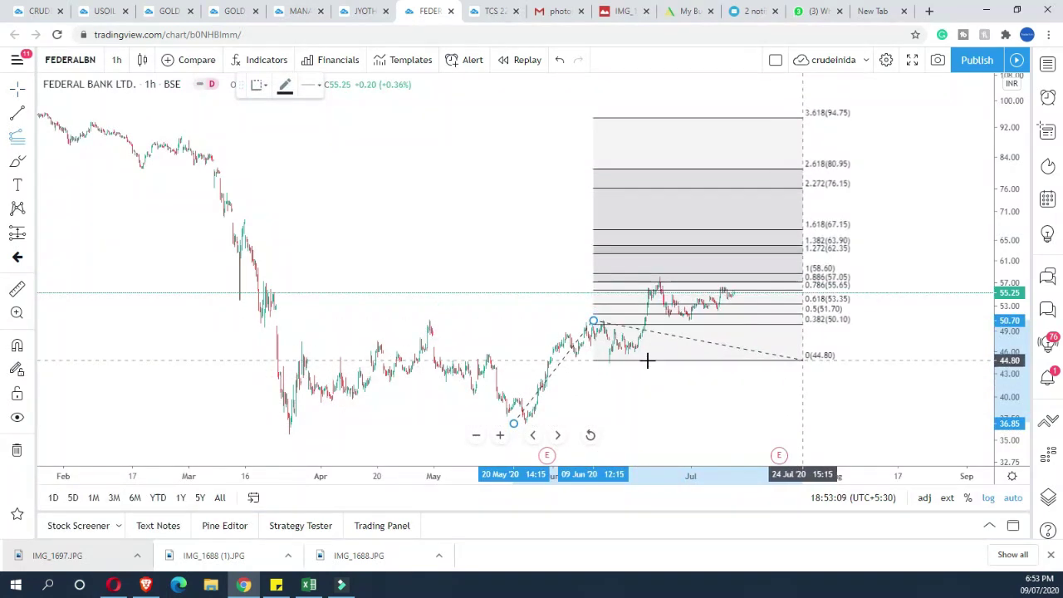
pyautogui.click(589, 363)
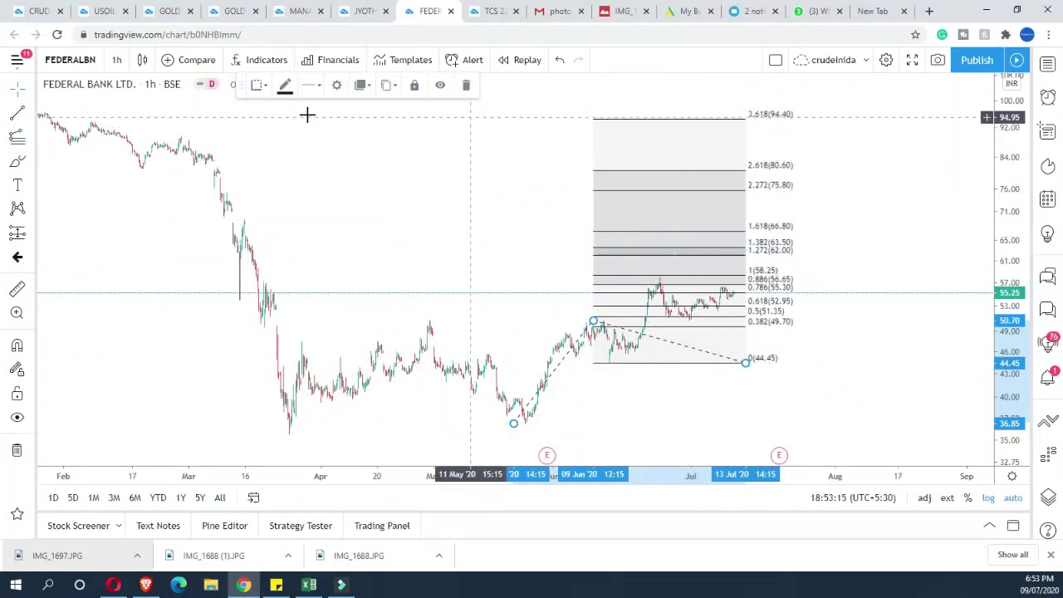
# Step: Enable the 1.414 level in the settings of Federal Bank's Trend-Based Fib Extension and apply it
pyautogui.click(186, 90)
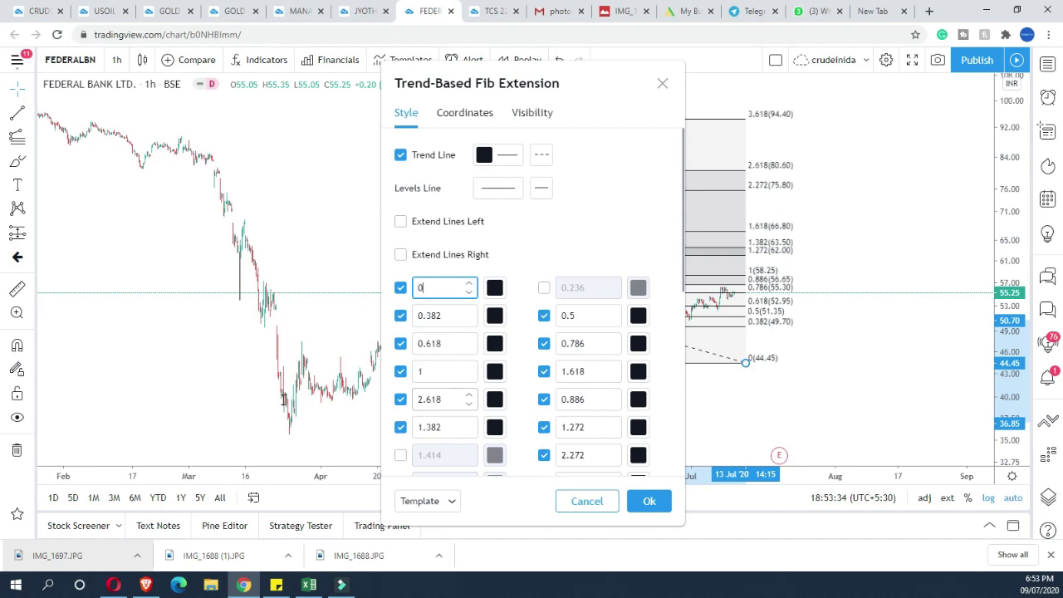
pyautogui.click(433, 401)
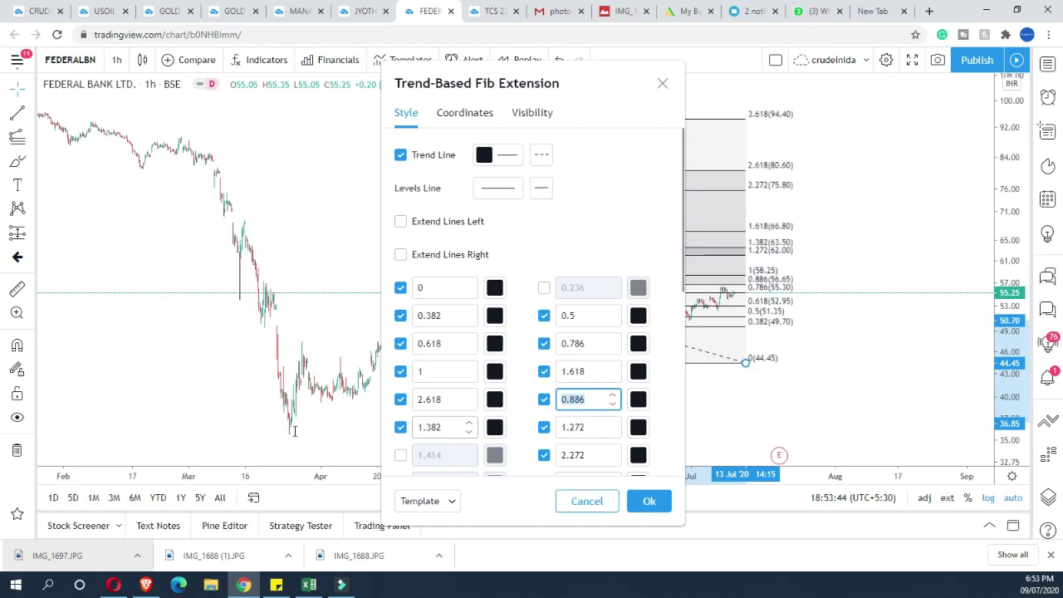
pyautogui.click(243, 460)
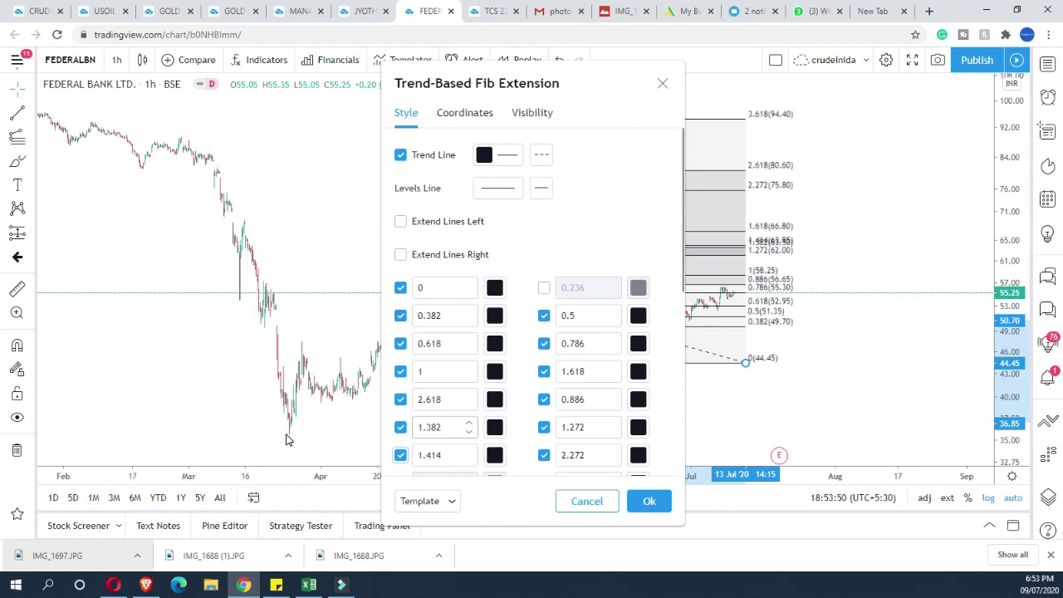
pyautogui.scroll(-3, 435, 370)
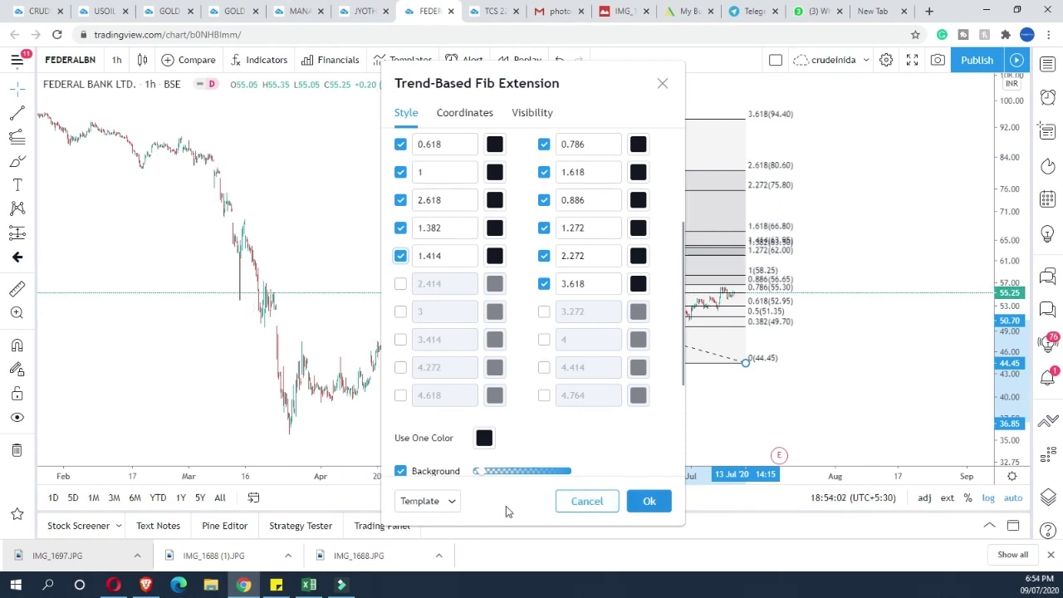
pyautogui.press('Return')
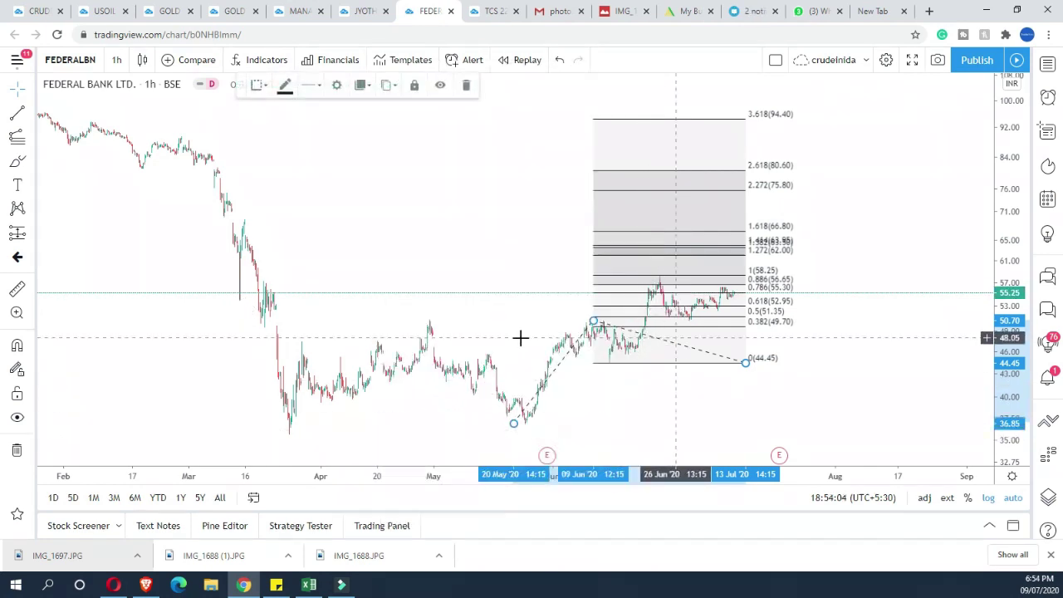
# Step: Load the NIFTY chart in place of Federal Bank and delete the red arrow between the (B) and (C) wave labels
pyautogui.scroll(3, 520, 335)
pyautogui.scroll(-3, 521, 334)
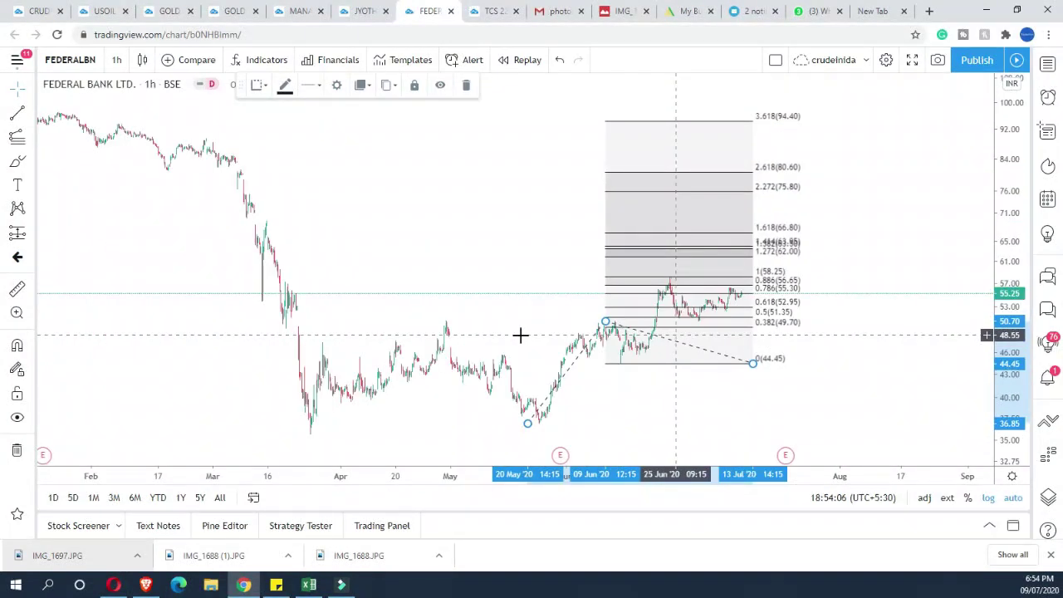
pyautogui.click(71, 60)
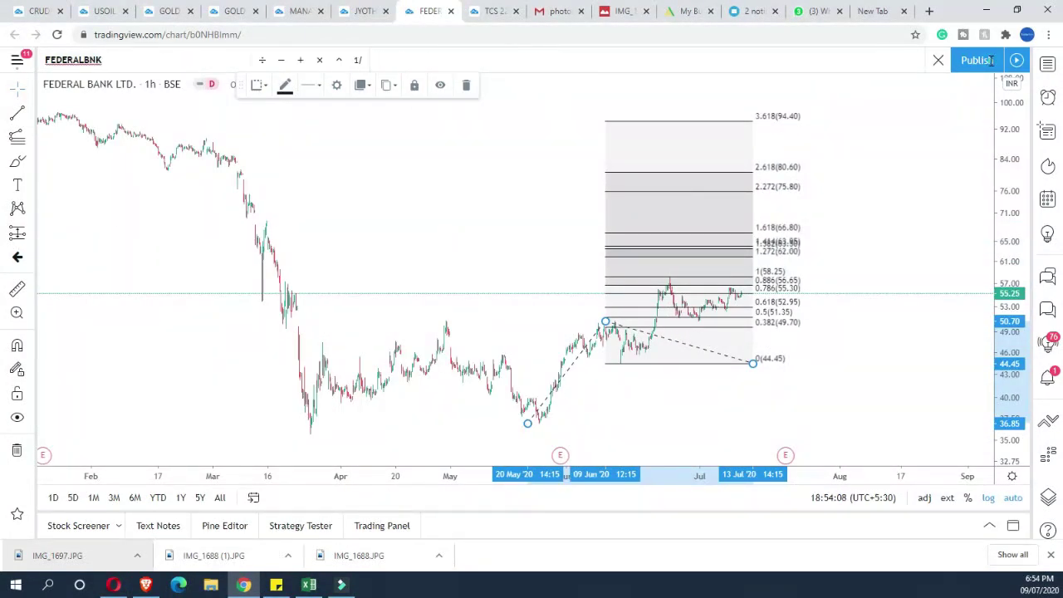
pyautogui.write('NIFT')
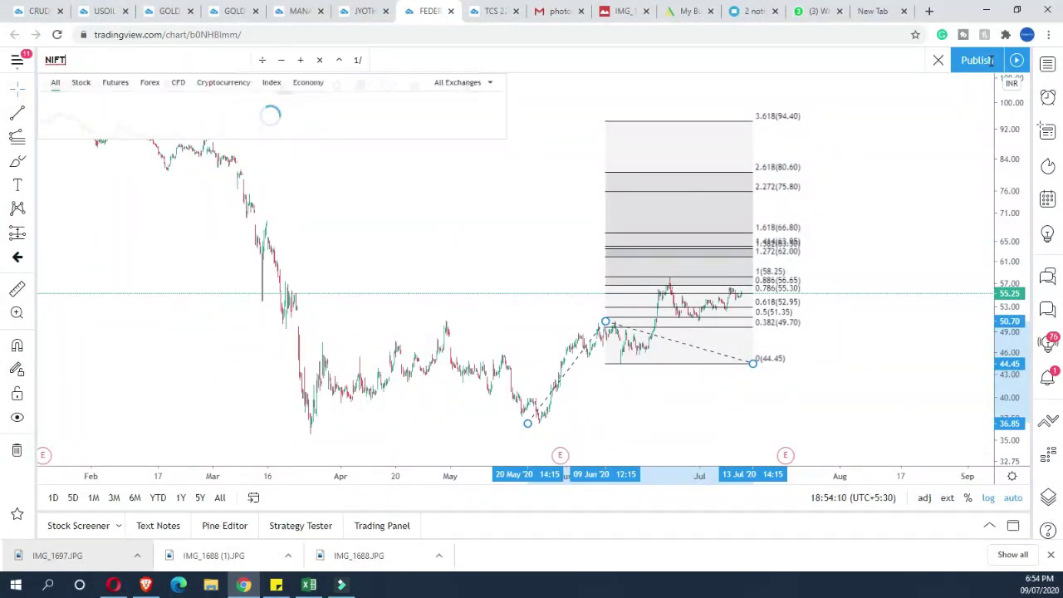
pyautogui.press('Return')
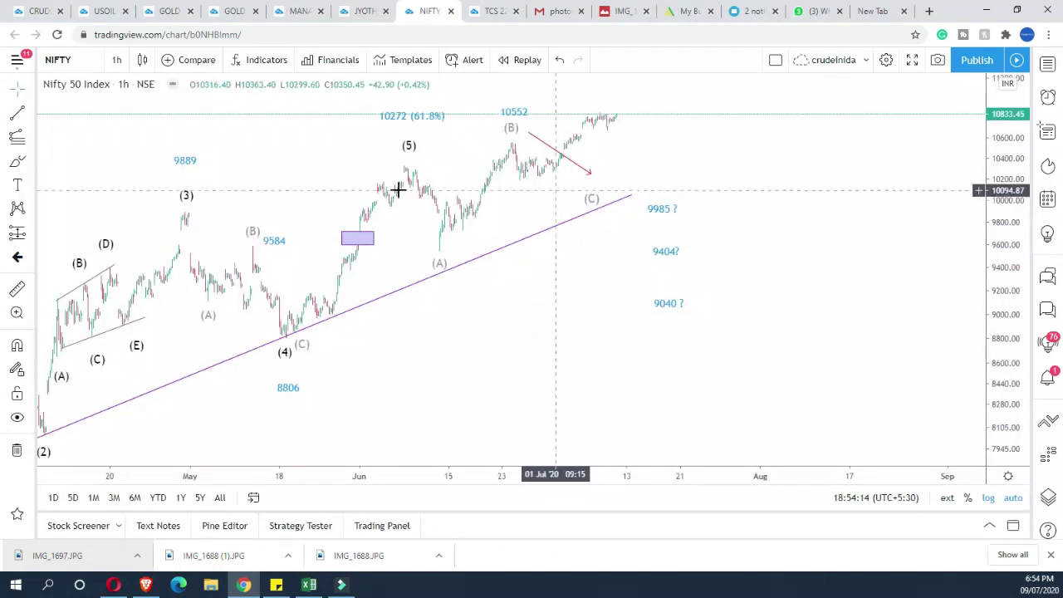
pyautogui.click(567, 158)
pyautogui.press('Delete')
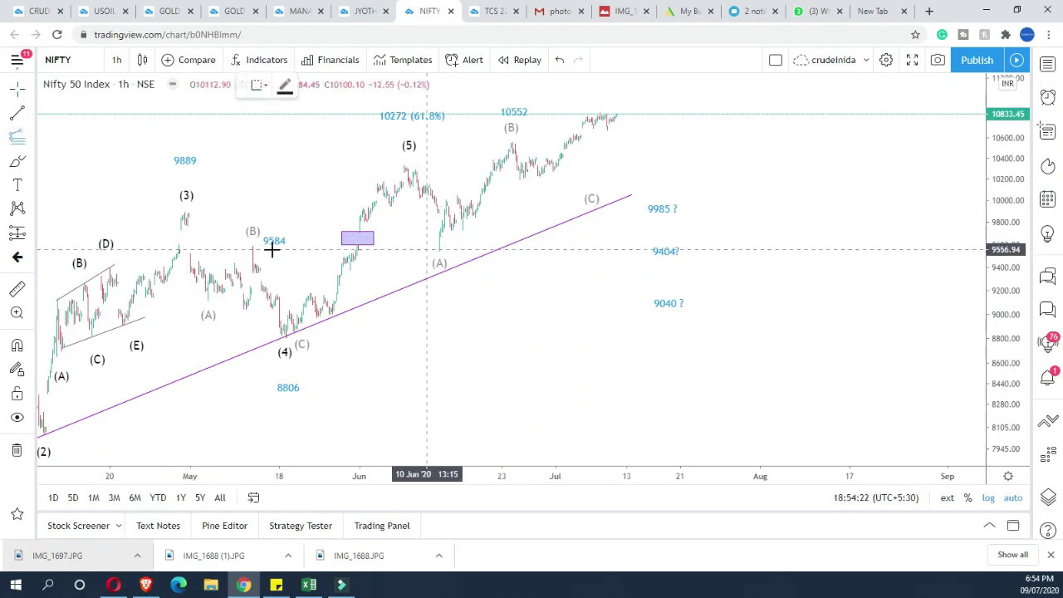
# Step: Place a Trend-Based Fib Extension on NIFTY from wave (A) with points at about 9545.18, 10545.63 and 10182.20, and delete it after reviewing its levels
pyautogui.click(430, 250)
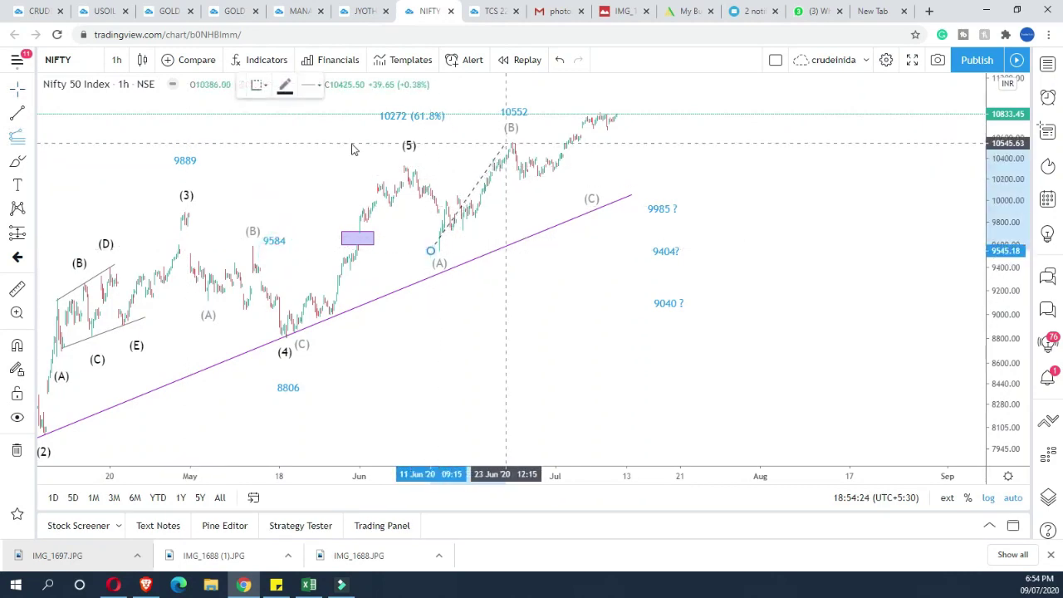
pyautogui.click(505, 144)
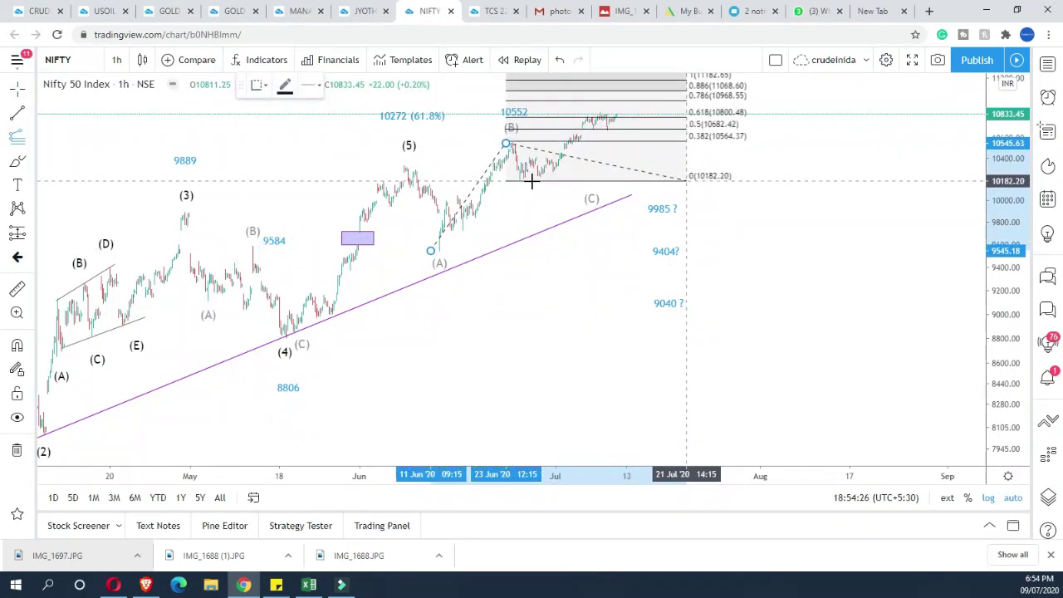
pyautogui.click(531, 180)
pyautogui.scroll(4, 537, 301)
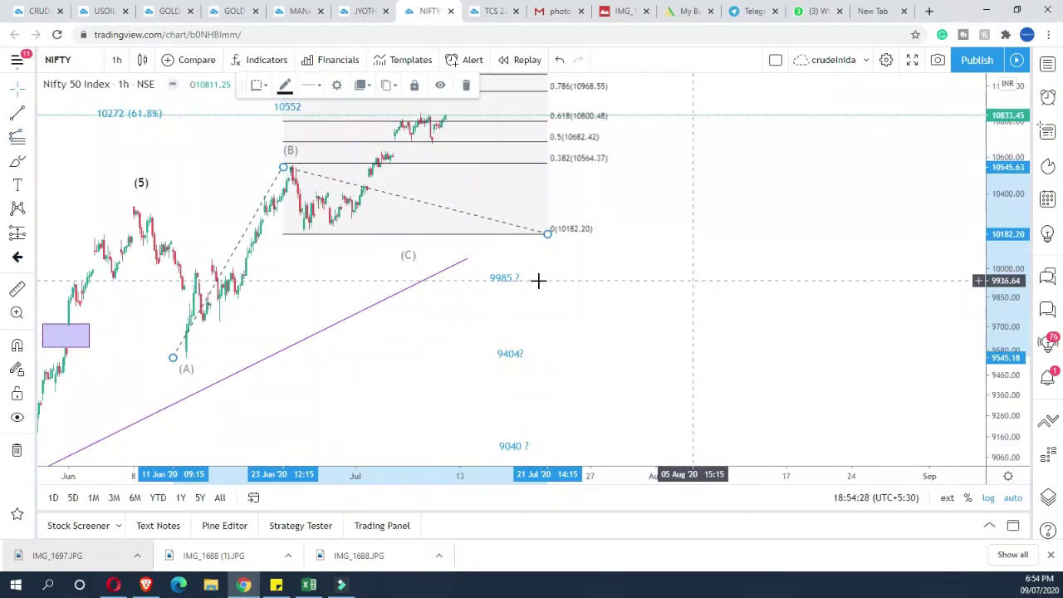
pyautogui.scroll(-3, 538, 280)
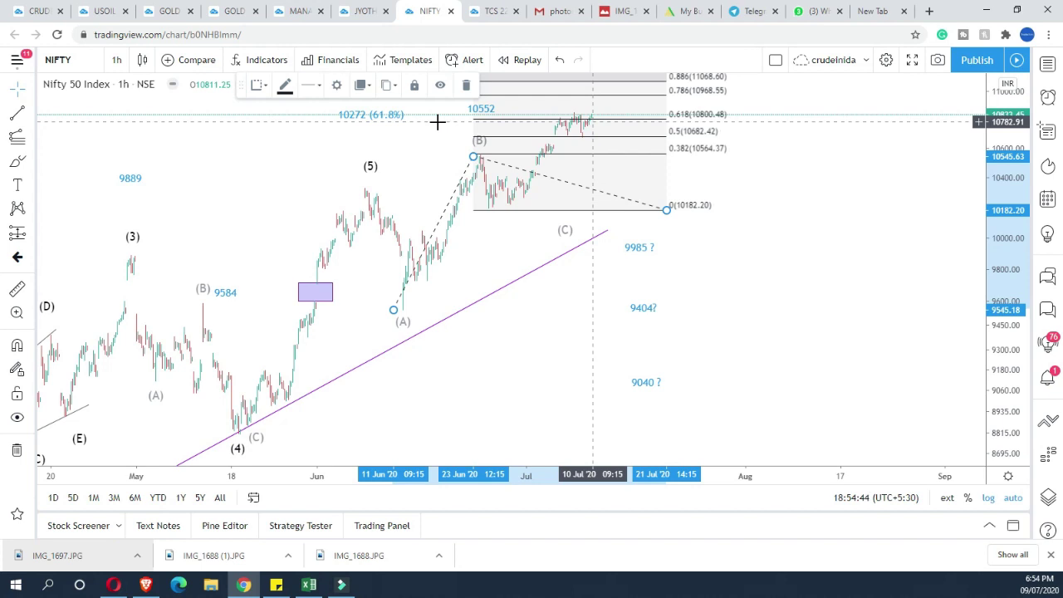
pyautogui.press('Delete')
# Step: Apply a Trend-Based Fib Extension to NIFTY from the wave (4) low with points at about 8800.13, 10331.98 and 9525.24
pyautogui.scroll(-2, 368, 232)
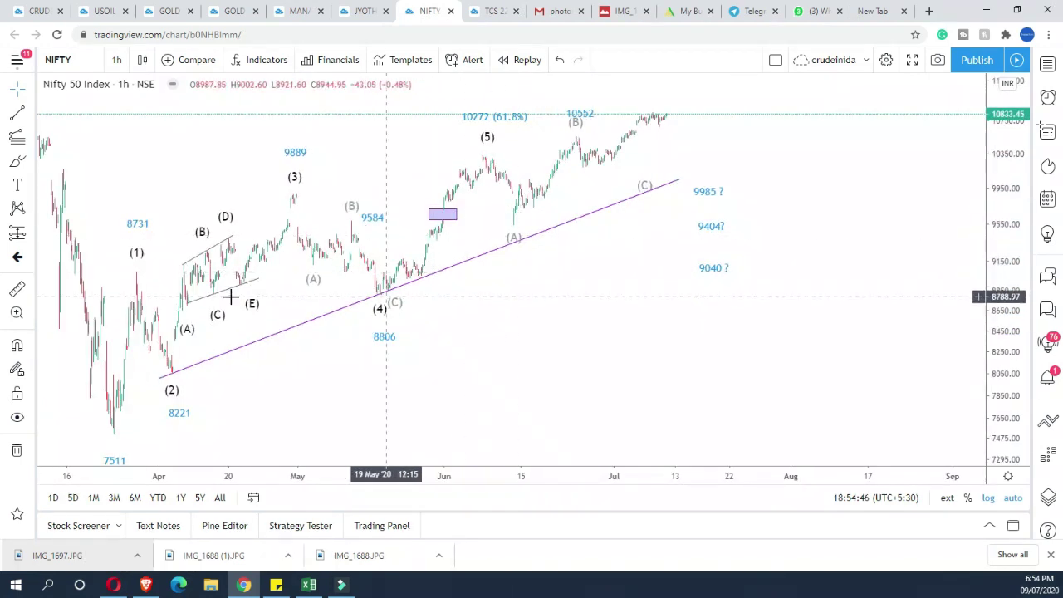
pyautogui.scroll(2, 238, 261)
pyautogui.scroll(-1, 201, 244)
pyautogui.click(17, 138)
pyautogui.click(316, 309)
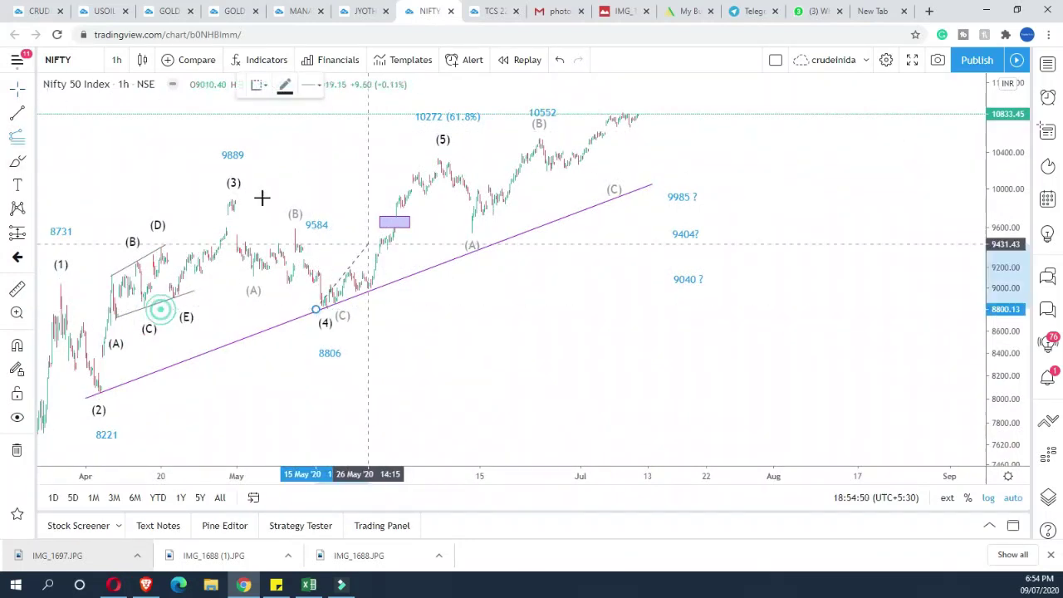
pyautogui.click(430, 158)
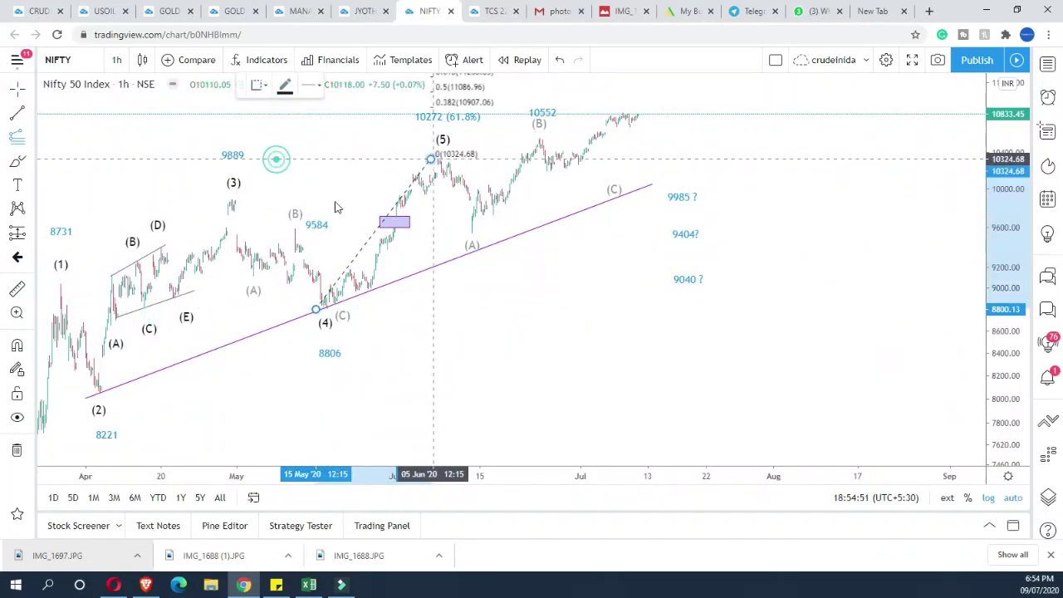
pyautogui.click(424, 235)
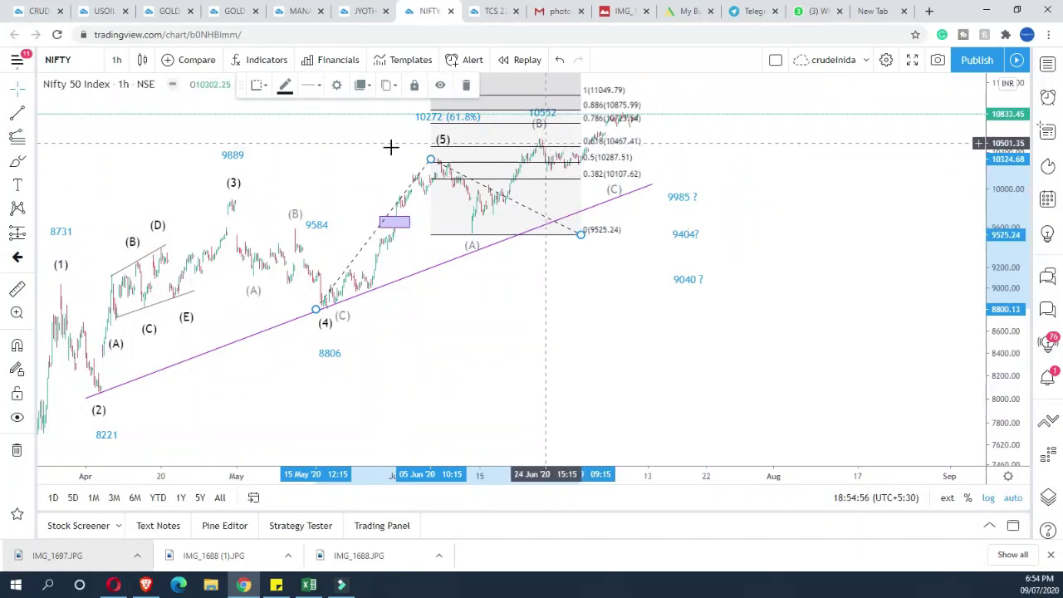
pyautogui.moveTo(430, 158); pyautogui.dragTo(430, 158)
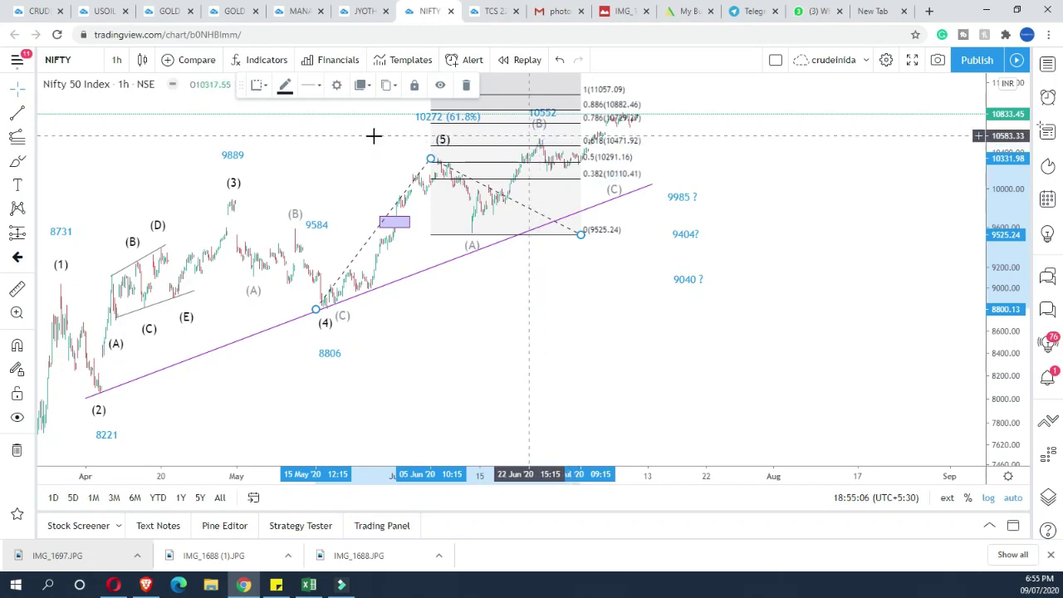
# Step: On the Jyothy Labs chart, apply a Trend-Based Fib Extension from the March low with points at about 84.70, 123.60 and 99.60
pyautogui.click(362, 11)
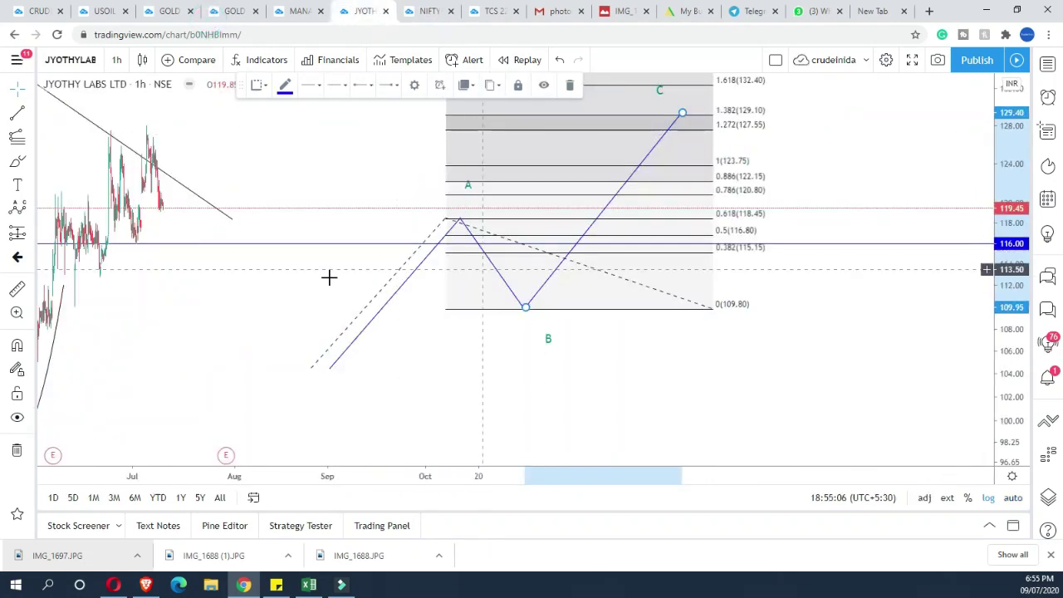
pyautogui.scroll(-3, 315, 293)
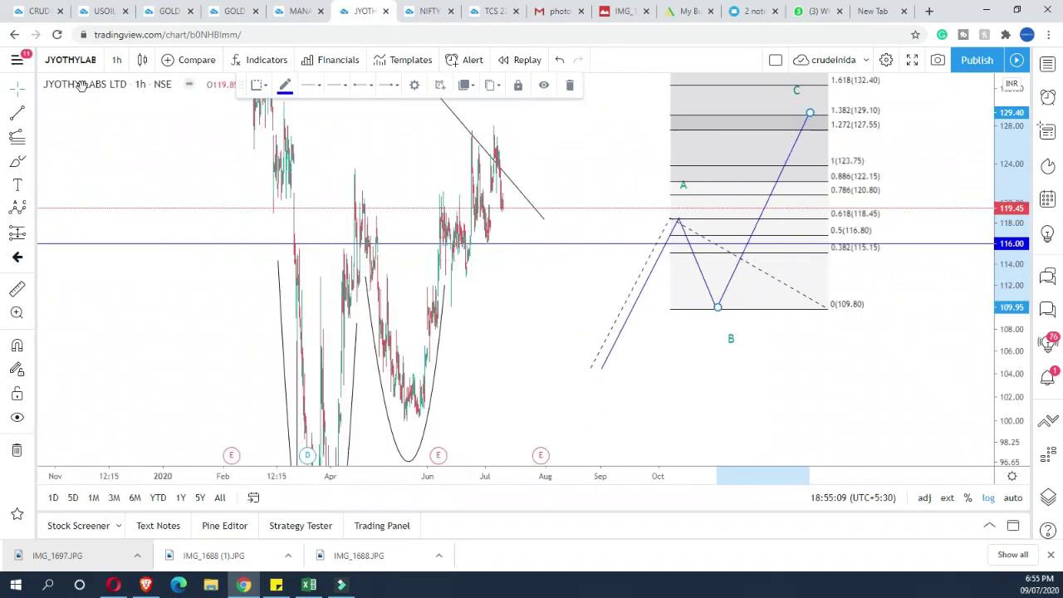
pyautogui.click(116, 60)
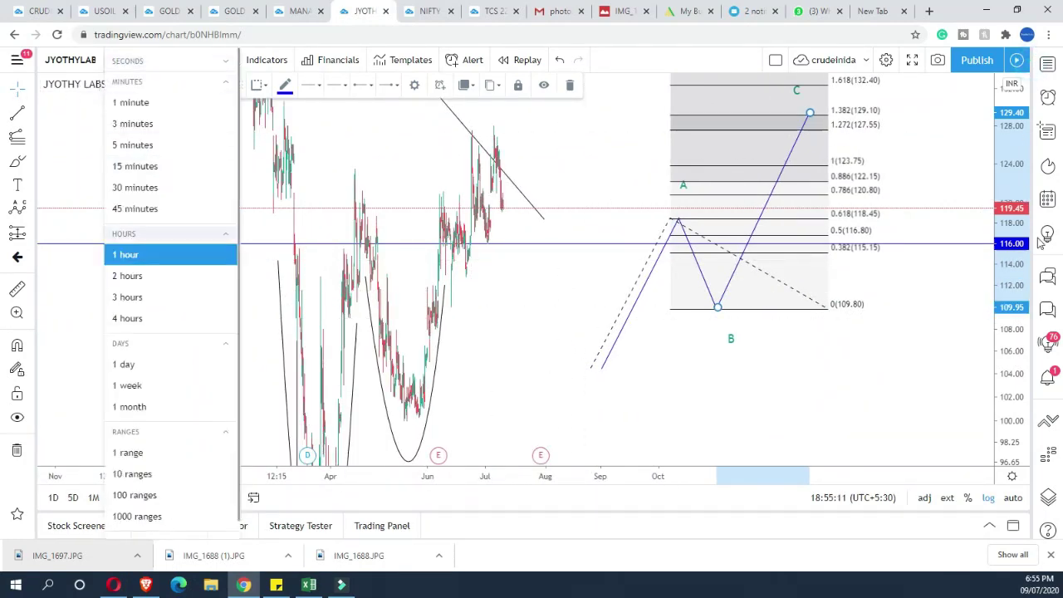
pyautogui.click(862, 507)
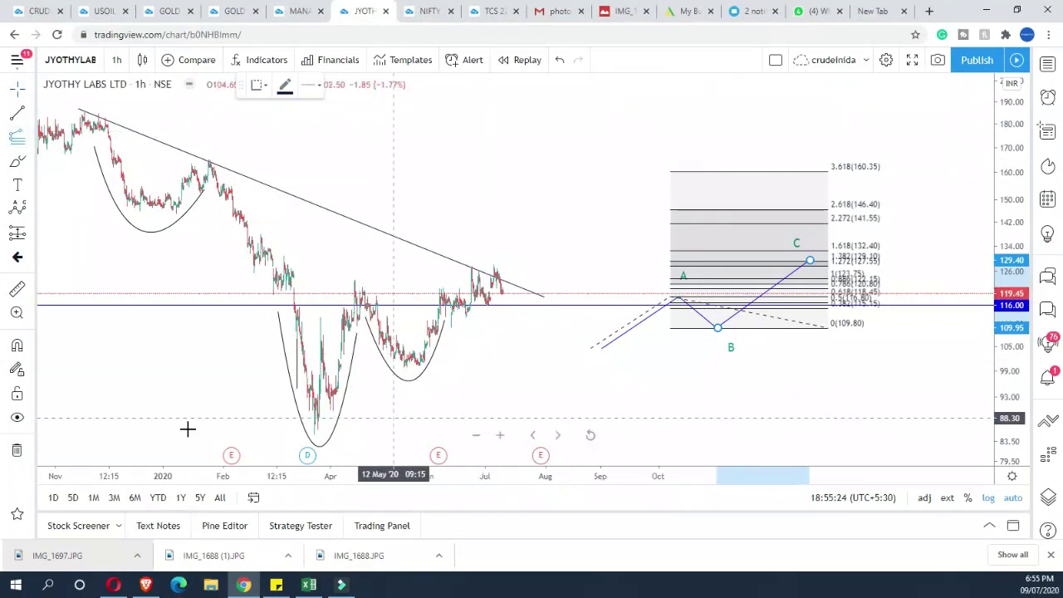
pyautogui.click(312, 435)
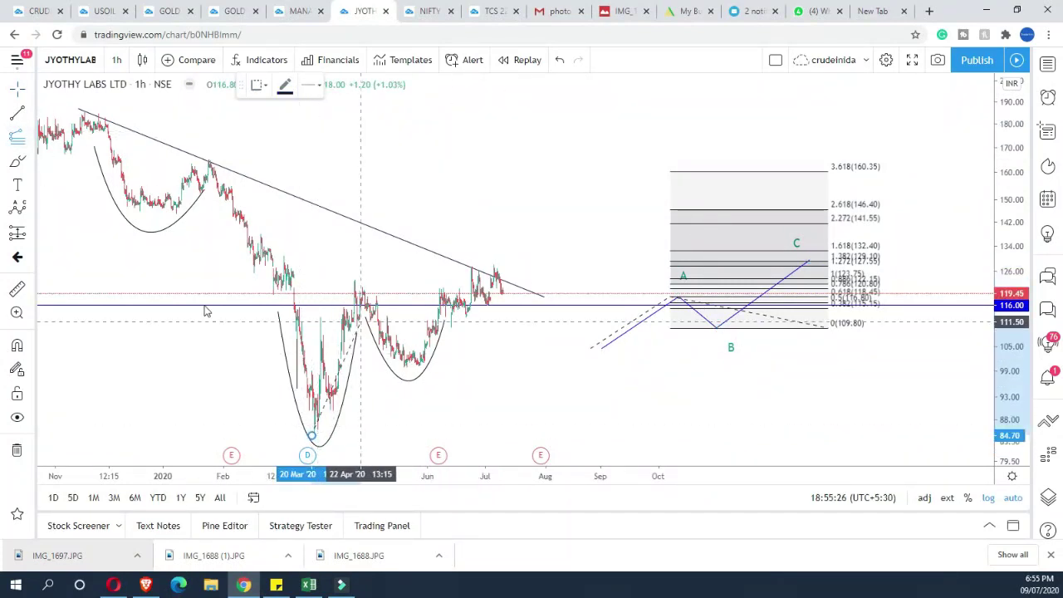
pyautogui.click(353, 279)
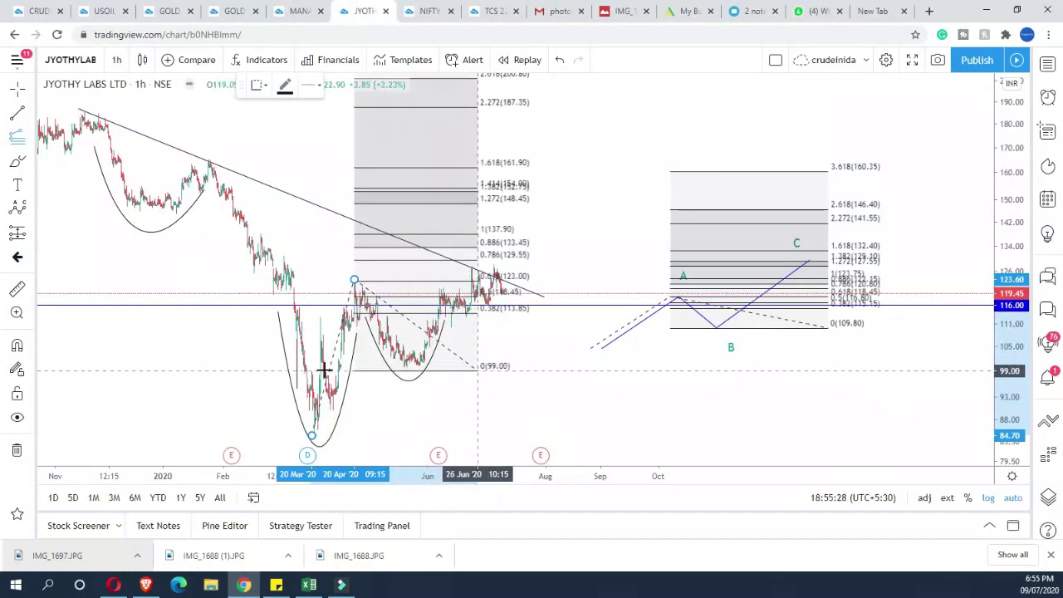
pyautogui.click(402, 367)
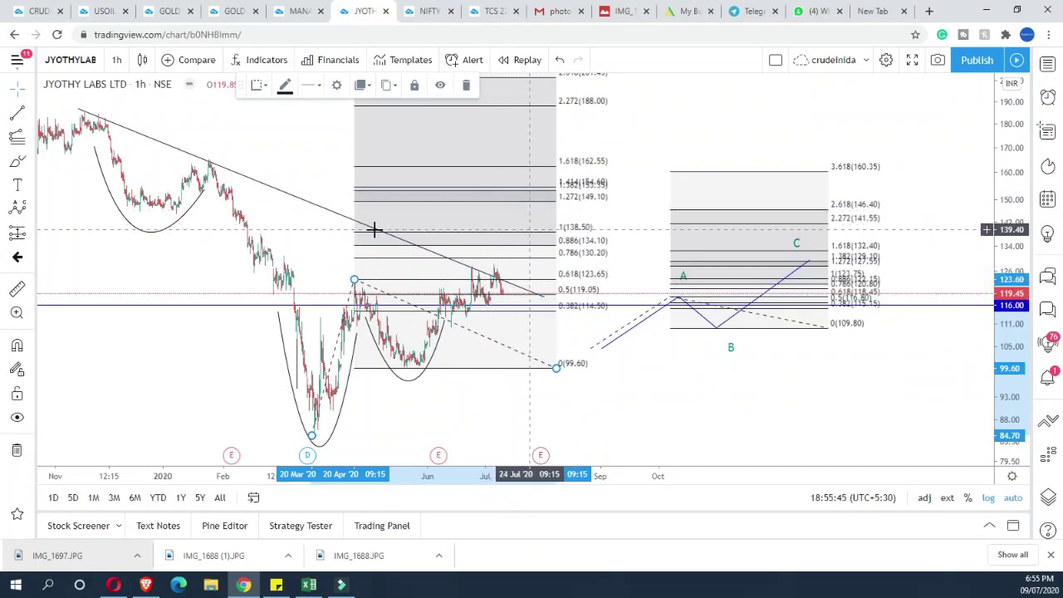
# Step: Glance at the Manappuram Finance chart, return to NIFTY and delete its Trend-Based Fib Extension
pyautogui.hotkey('ctrl', 'shift', 'Tab')
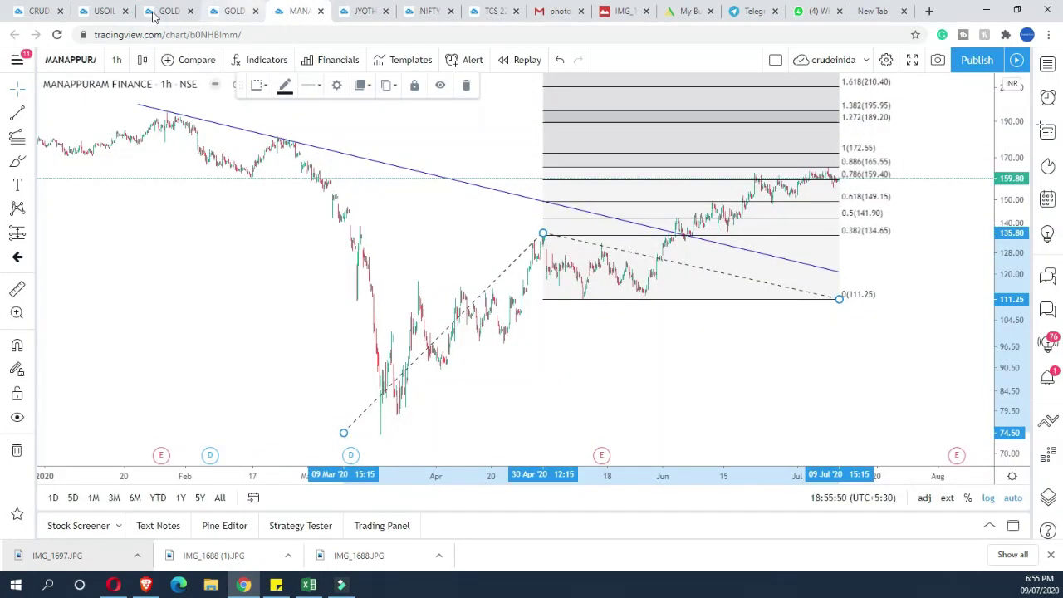
pyautogui.hotkey('ctrl', 'Tab')
pyautogui.hotkey('ctrl', 'Tab')
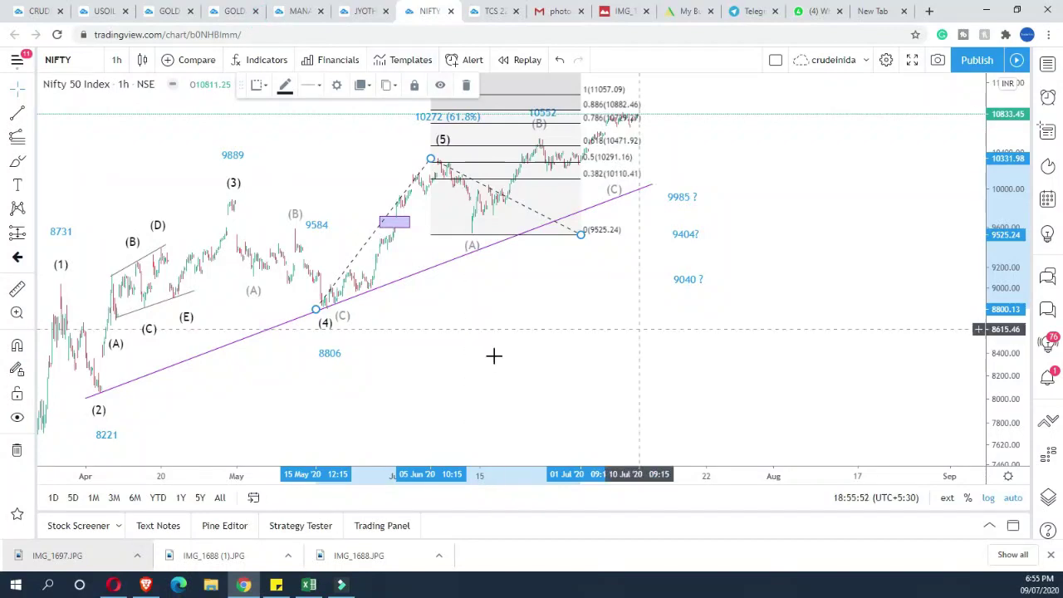
pyautogui.scroll(-4, 501, 344)
pyautogui.scroll(3, 501, 345)
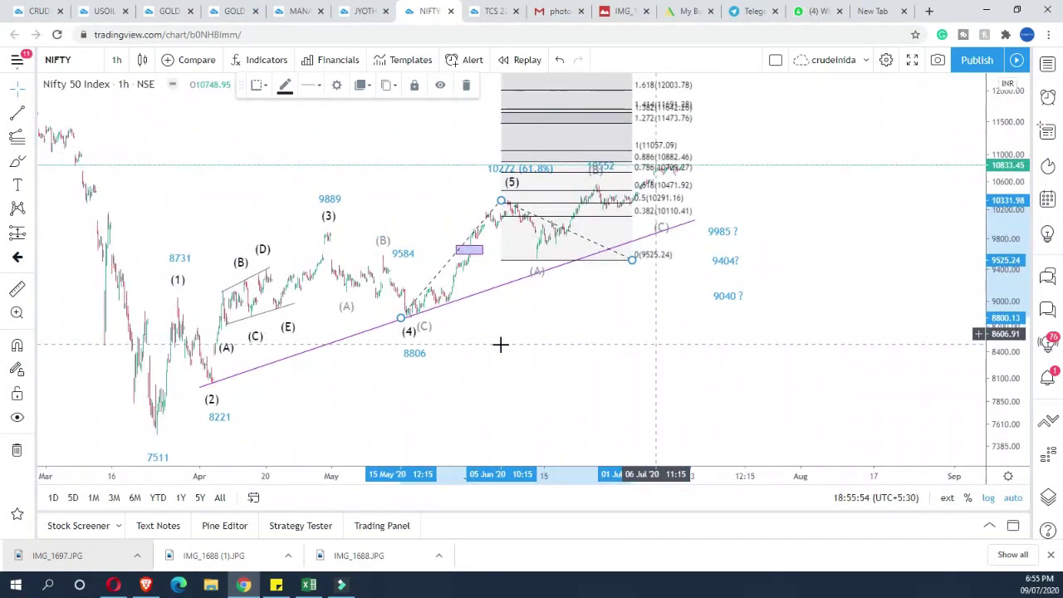
pyautogui.press('Delete')
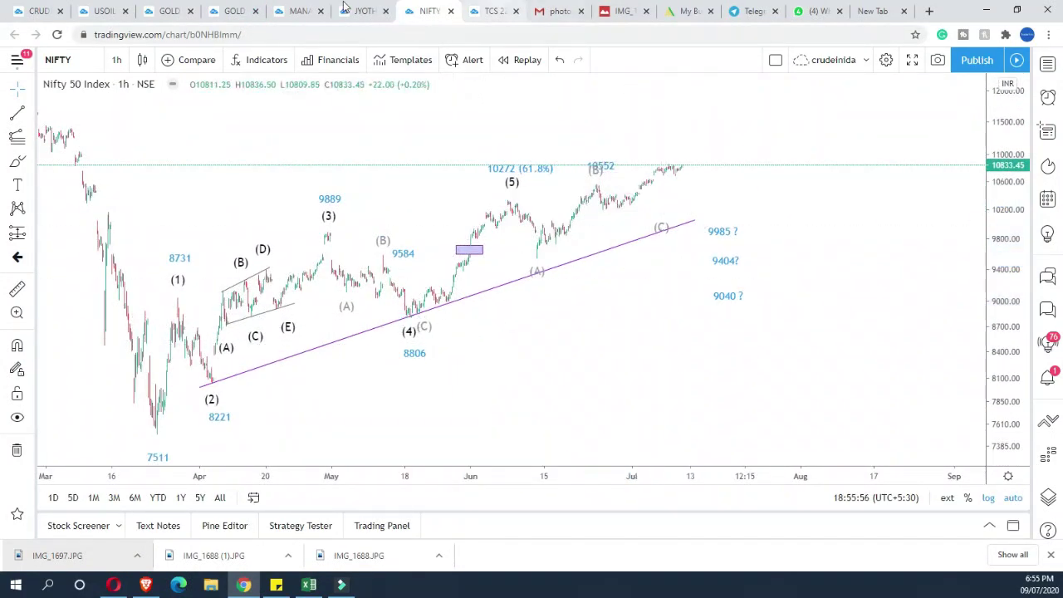
# Step: On the TCS chart, draw a blue trend-line zigzag in the empty area from about 1492.65 up to 2130.80, down to 1655.40 and up to 2555.80
pyautogui.hotkey('ctrl', 'Tab')
pyautogui.hotkey('alt', 't')
pyautogui.click(384, 340)
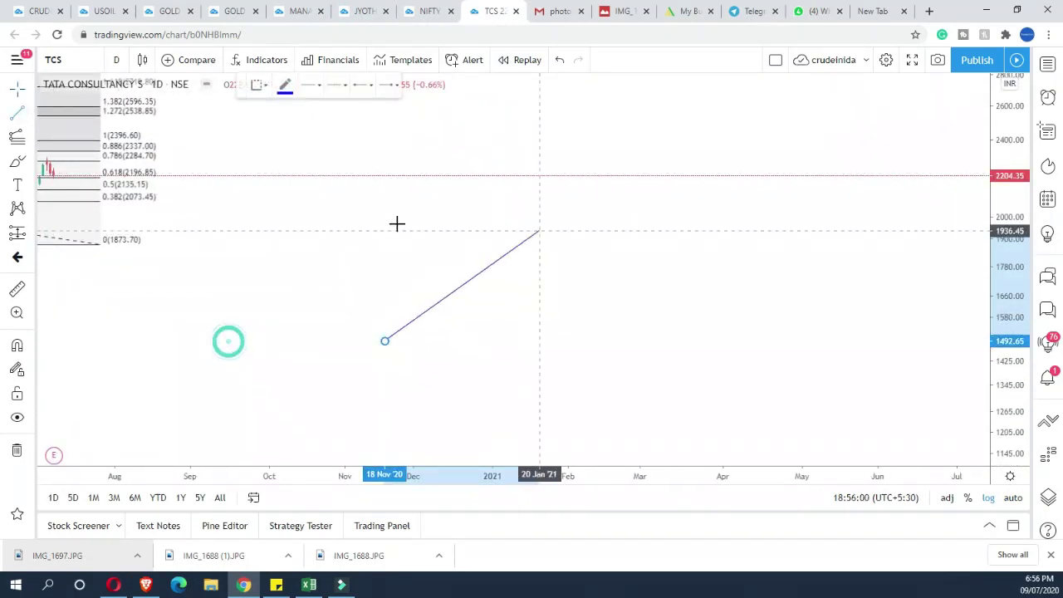
pyautogui.click(553, 190)
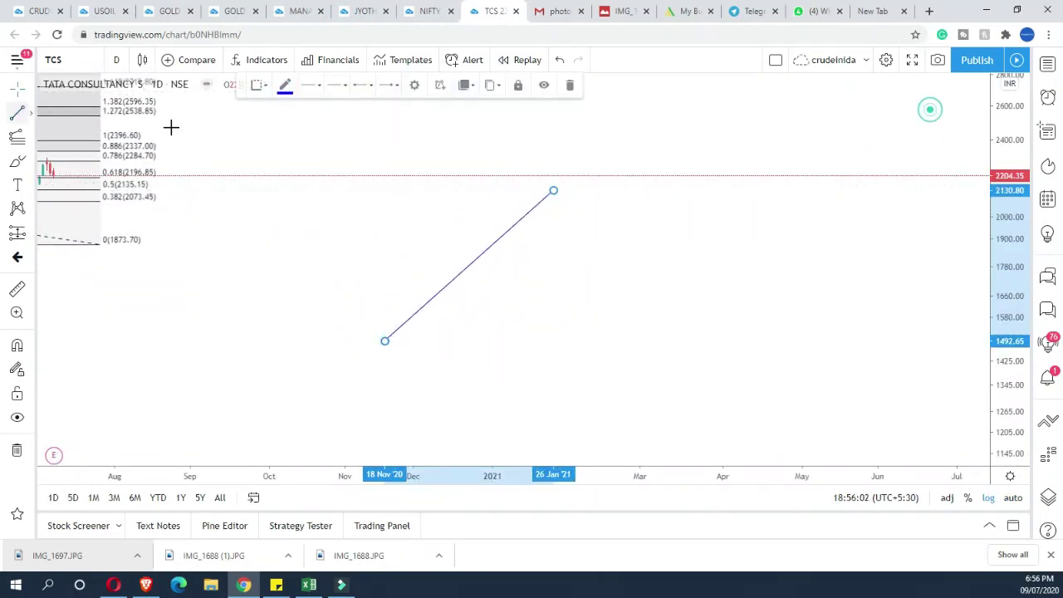
pyautogui.click(17, 113)
pyautogui.click(553, 188)
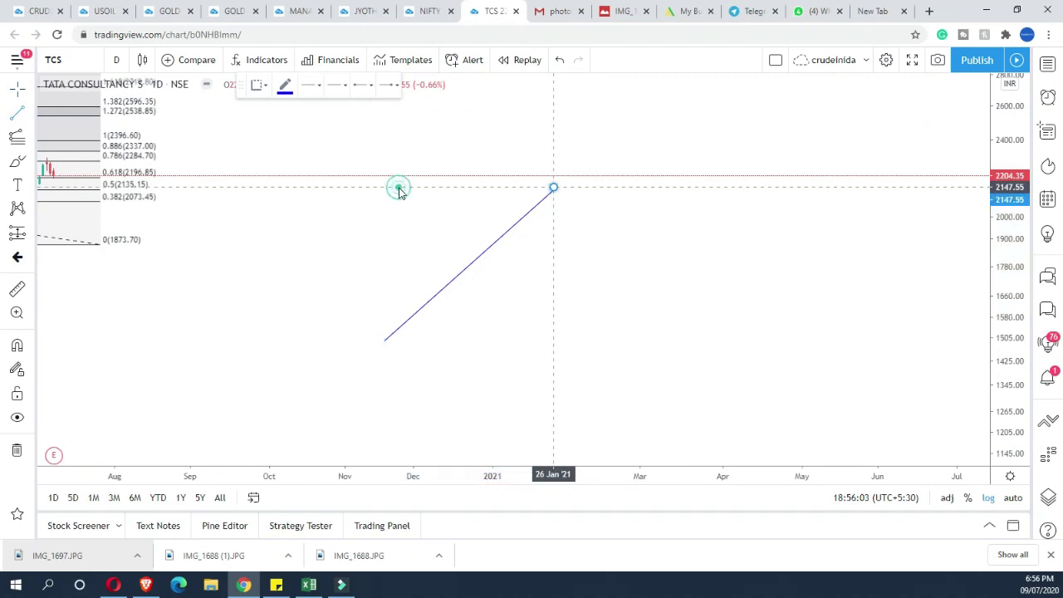
pyautogui.click(471, 296)
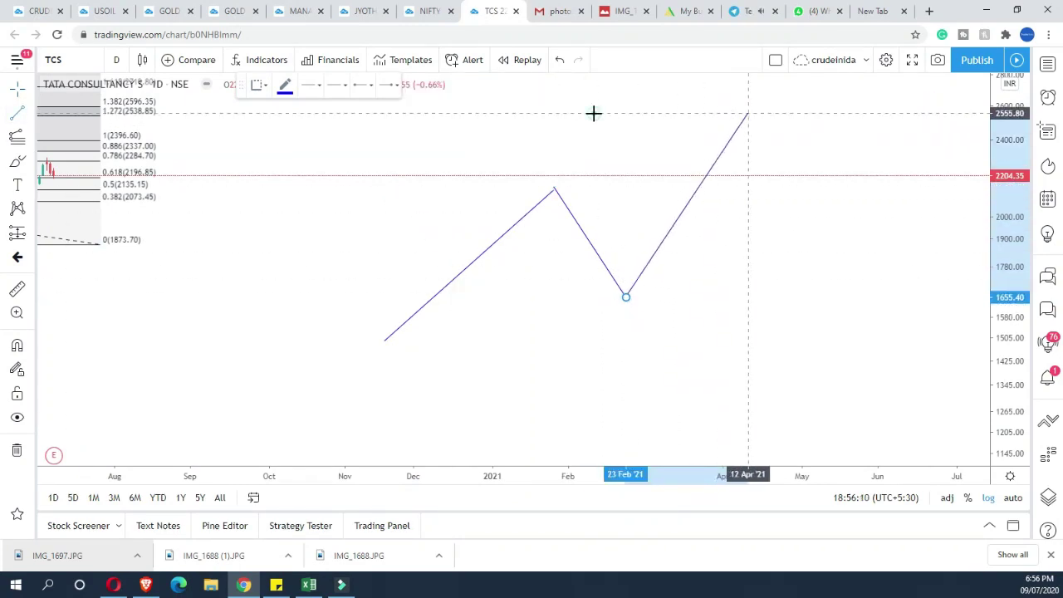
pyautogui.click(747, 113)
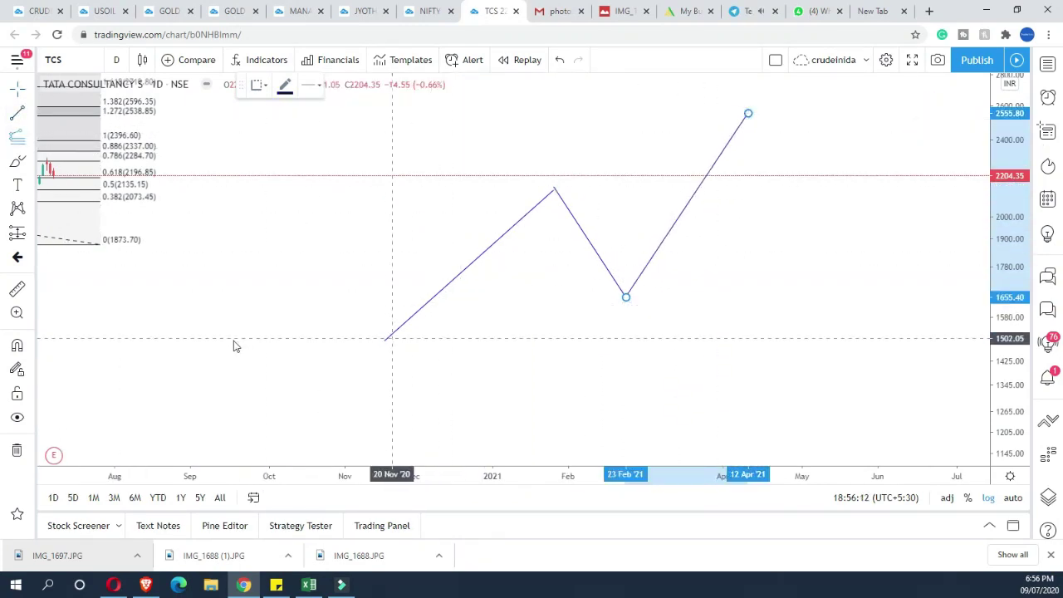
# Step: Apply a Trend-Based Fib Extension to the blue zigzag on TCS with points at about 1495.00, 2144.20 and 1663.20
pyautogui.click(218, 340)
pyautogui.click(400, 189)
pyautogui.click(619, 297)
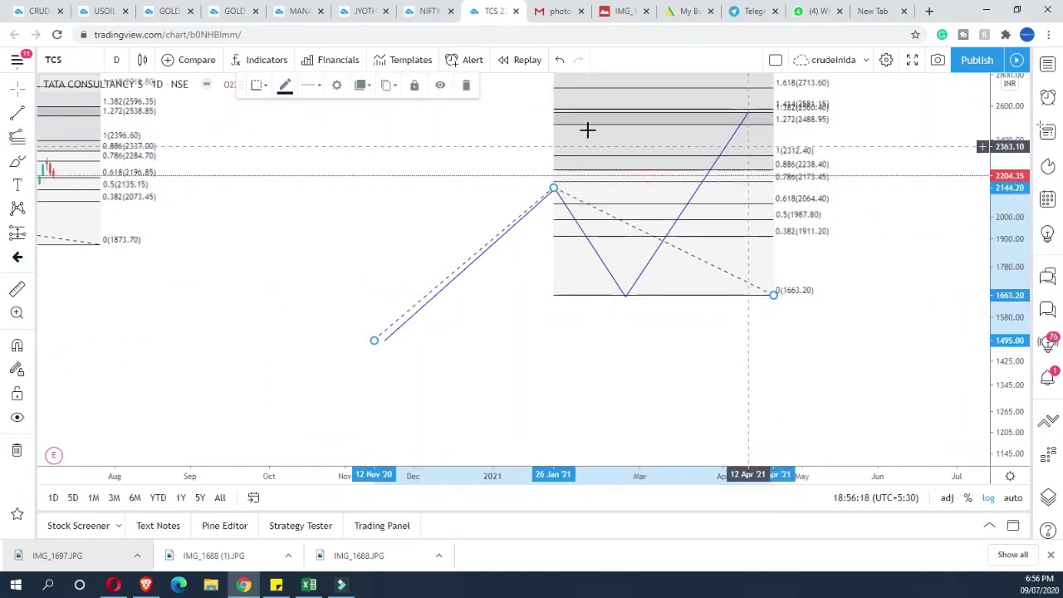
pyautogui.moveTo(856, 155); pyautogui.dragTo(864, 291)
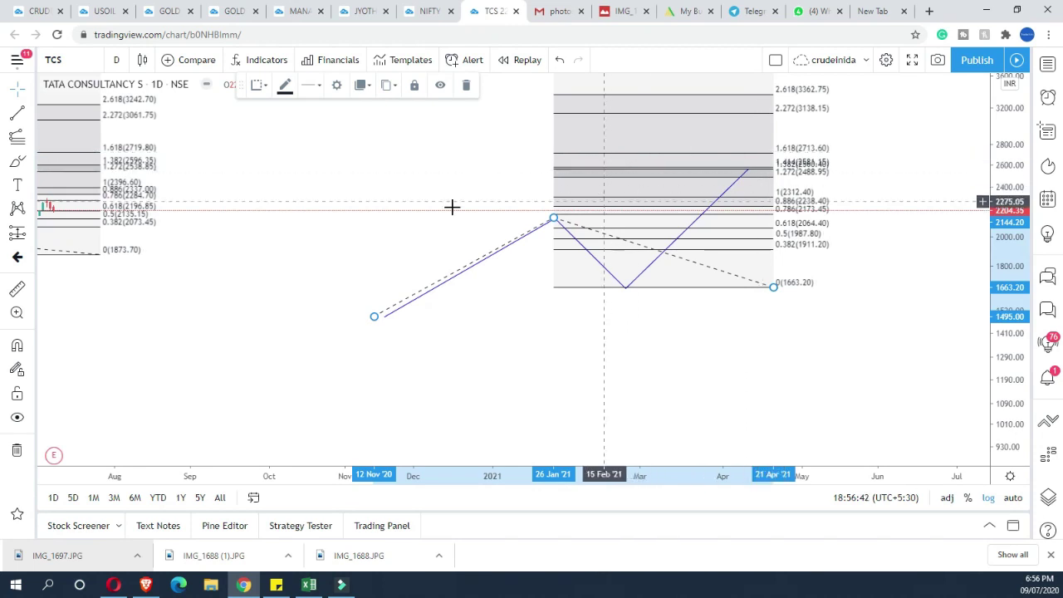
pyautogui.scroll(-3, 486, 228)
pyautogui.scroll(3, 380, 238)
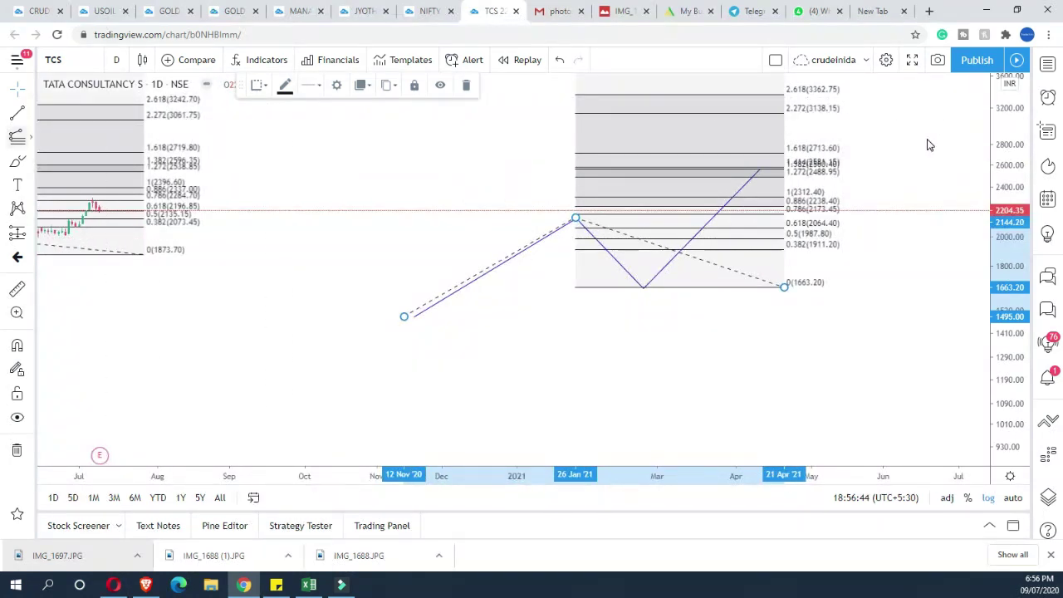
# Step: Delete the Trend-Based Fib Extension over the zigzag and the blue zigzag trend lines from the TCS chart
pyautogui.click(31, 137)
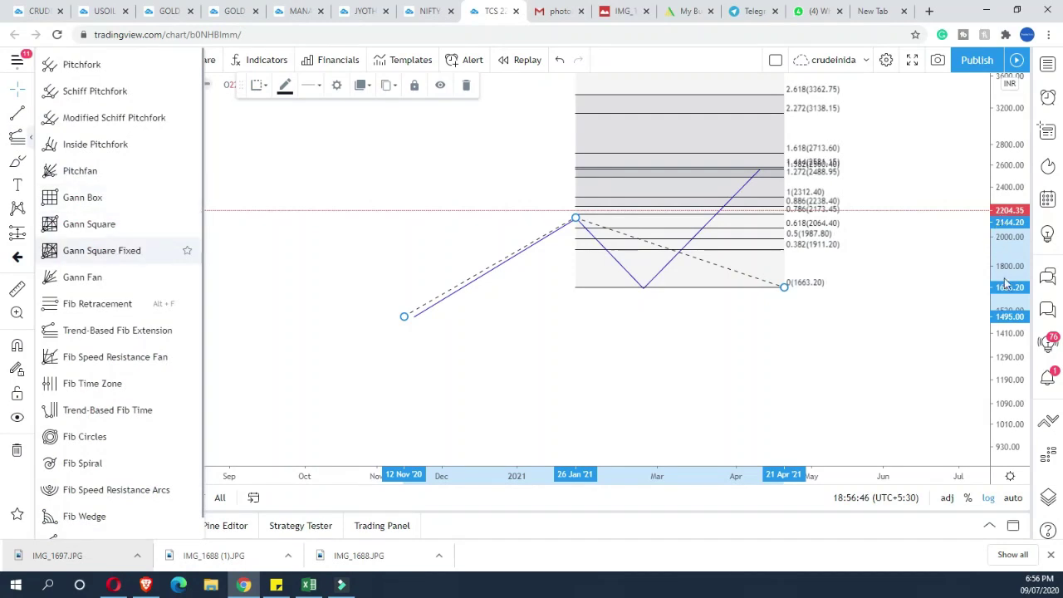
pyautogui.hotkey('alt', 'f')
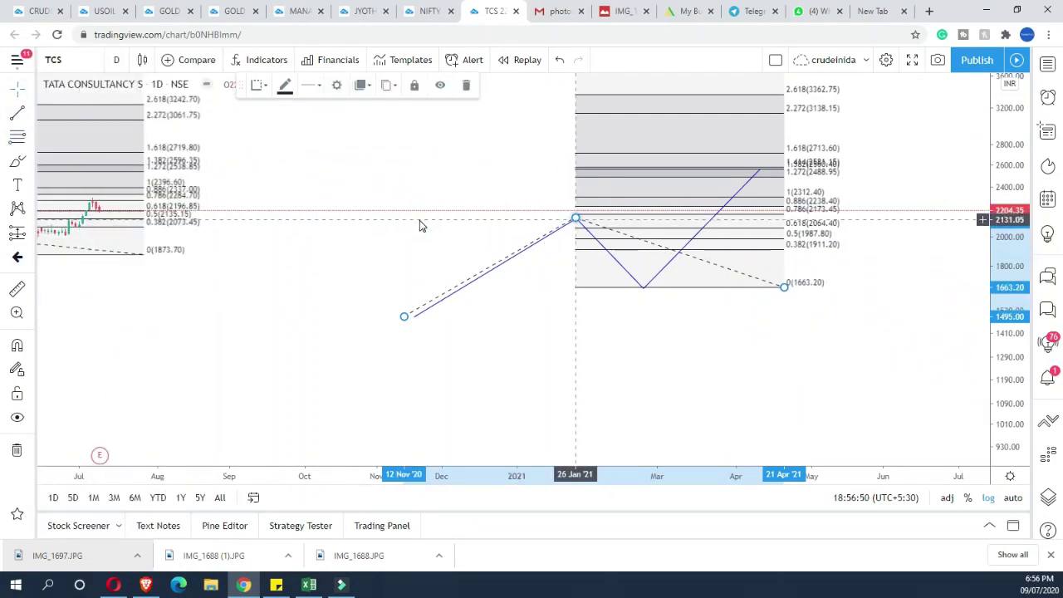
pyautogui.click(421, 225)
pyautogui.click(404, 230)
pyautogui.press('Delete')
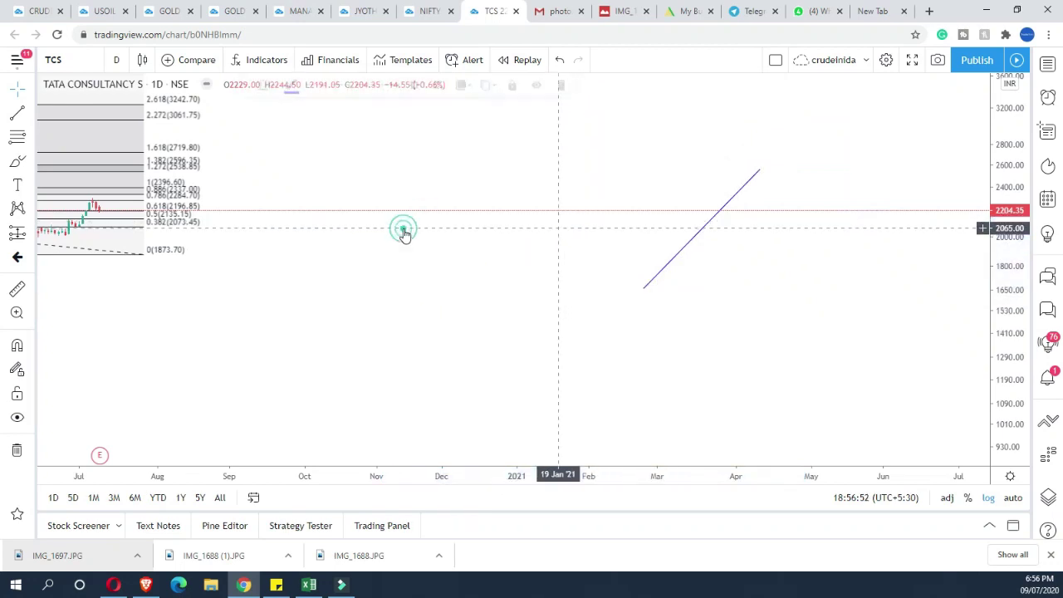
pyautogui.press('Delete')
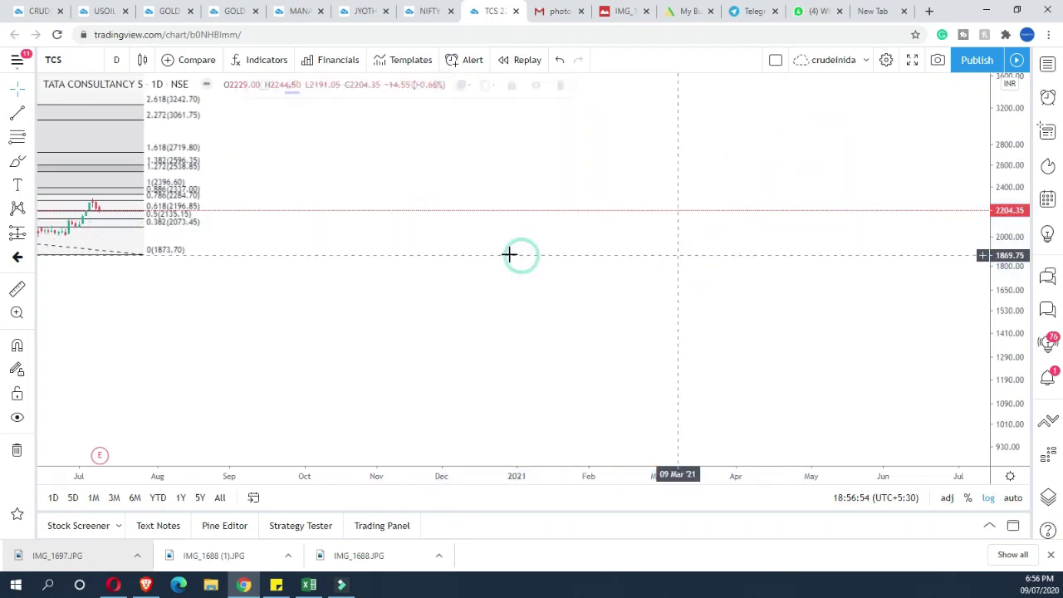
# Step: Brush a red wave curve with lows near 1200 and 1370 and a peak near 3200, marking the second low and peak with short strokes
pyautogui.click(297, 227)
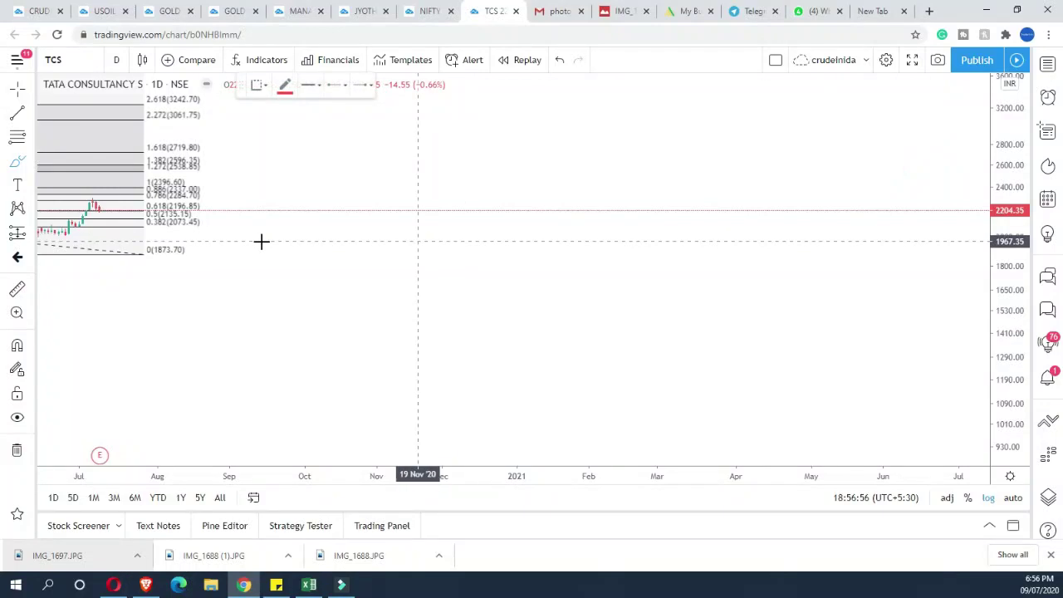
pyautogui.moveTo(338, 164)
pyautogui.mouseDown()
pyautogui.moveTo(372, 166)
pyautogui.moveTo(457, 320)
pyautogui.moveTo(461, 375)
pyautogui.moveTo(491, 372)
pyautogui.moveTo(536, 249)
pyautogui.moveTo(591, 218)
pyautogui.moveTo(647, 329)
pyautogui.moveTo(705, 315)
pyautogui.moveTo(749, 108)
pyautogui.moveTo(783, 138)
pyautogui.moveTo(807, 189)
pyautogui.mouseUp()
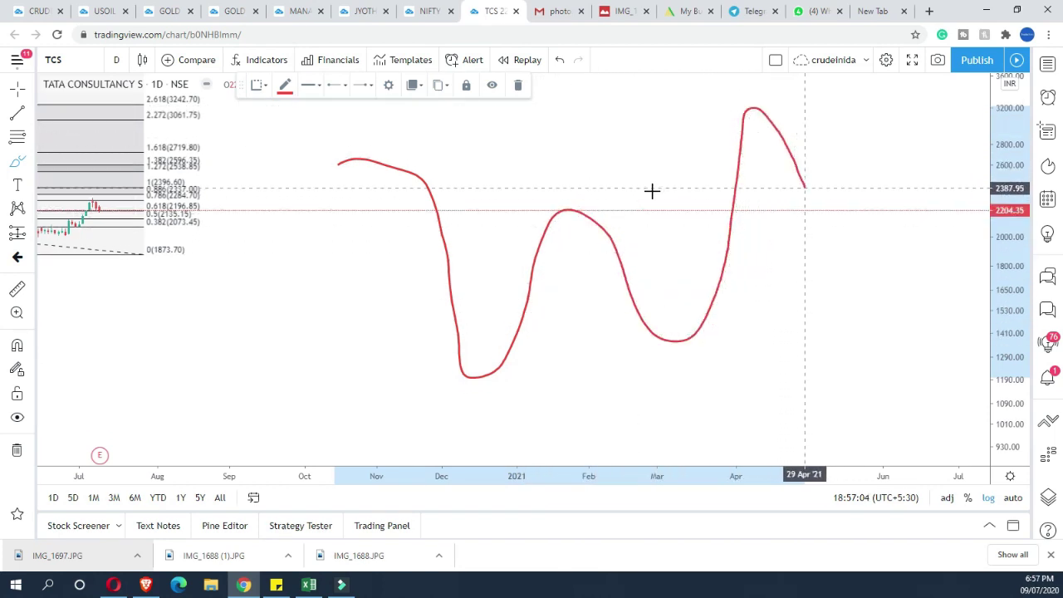
pyautogui.click(494, 343)
pyautogui.moveTo(654, 341); pyautogui.dragTo(745, 336)
pyautogui.click(548, 111)
pyautogui.moveTo(707, 109); pyautogui.dragTo(829, 102)
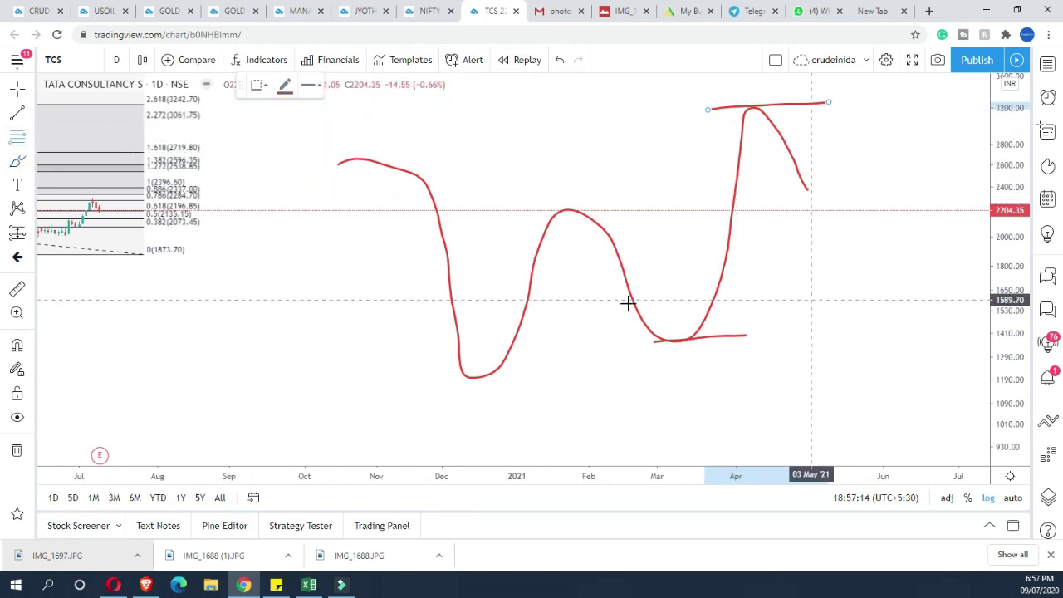
# Step: Apply a Fib Retracement to the red curve from its second low at about 1361.40 to its peak at about 3193.45
pyautogui.click(514, 342)
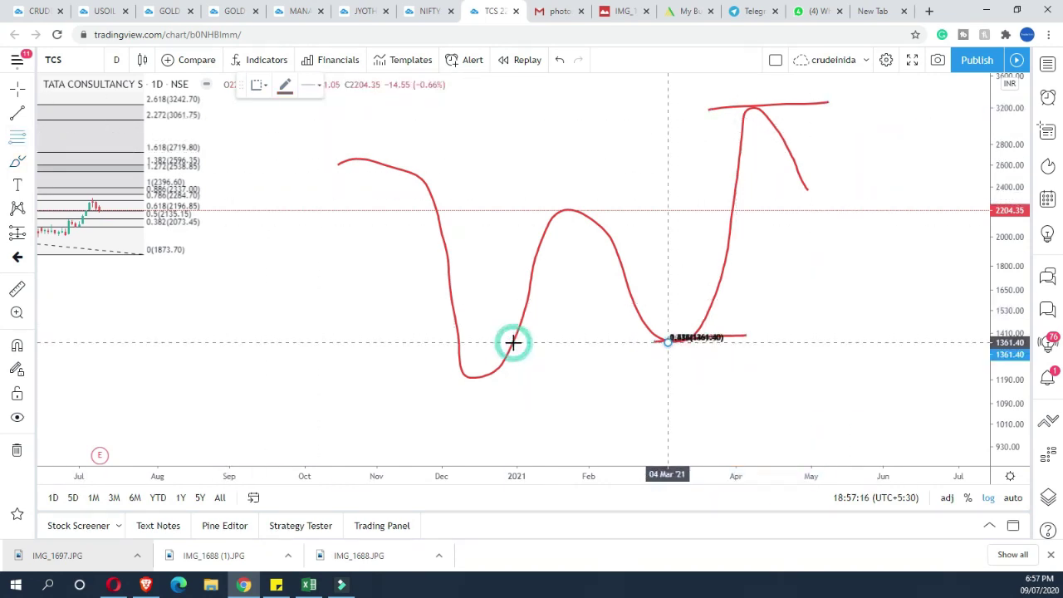
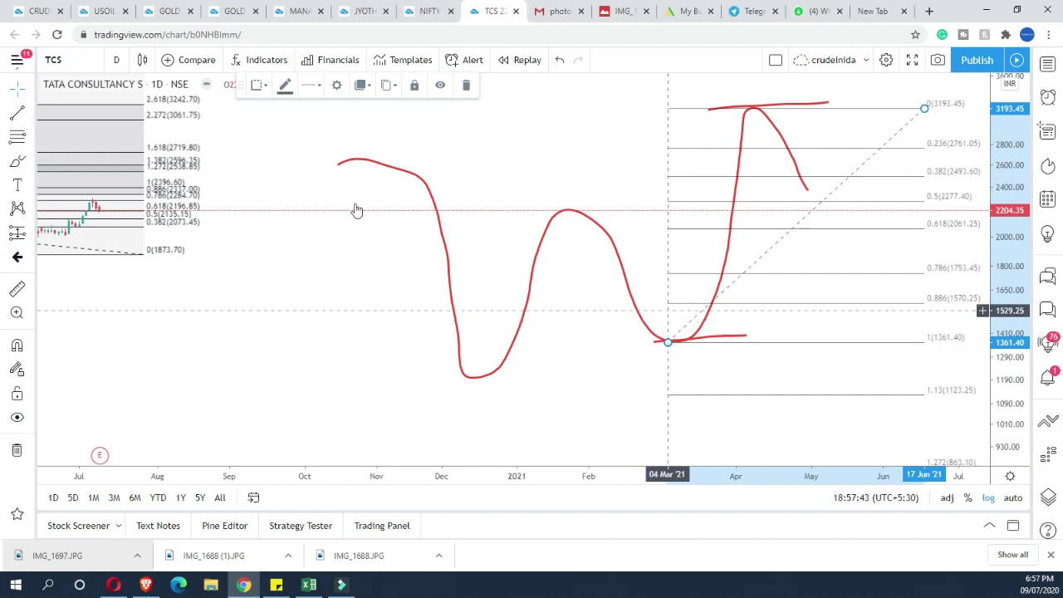
# Step: Examine the ABCDE wave patterns on the hourly Gold chart and the 5-minute MCX Gold Futures chart
pyautogui.click(169, 11)
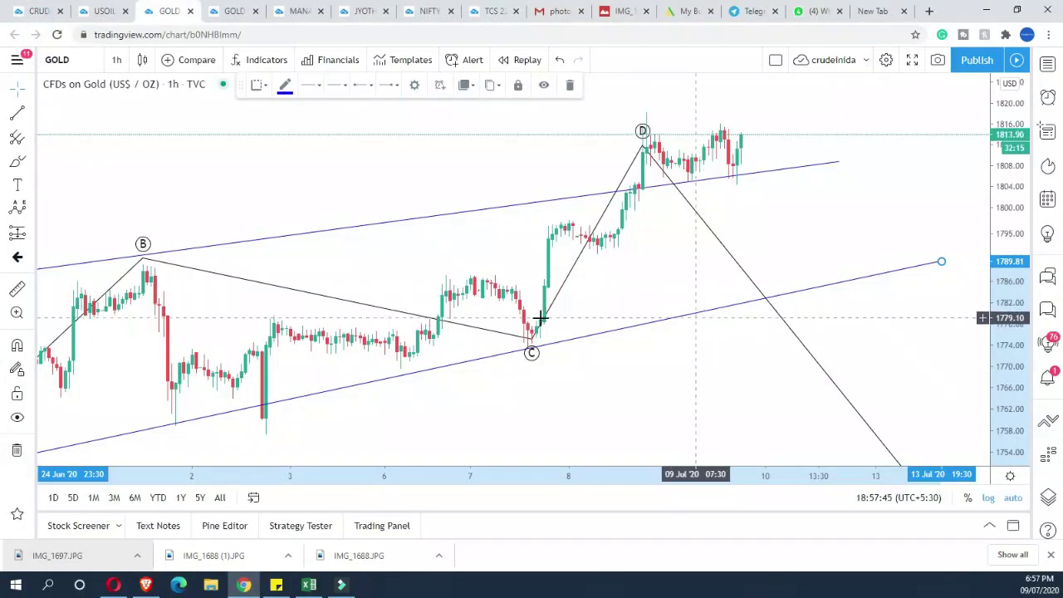
pyautogui.scroll(-3, 541, 313)
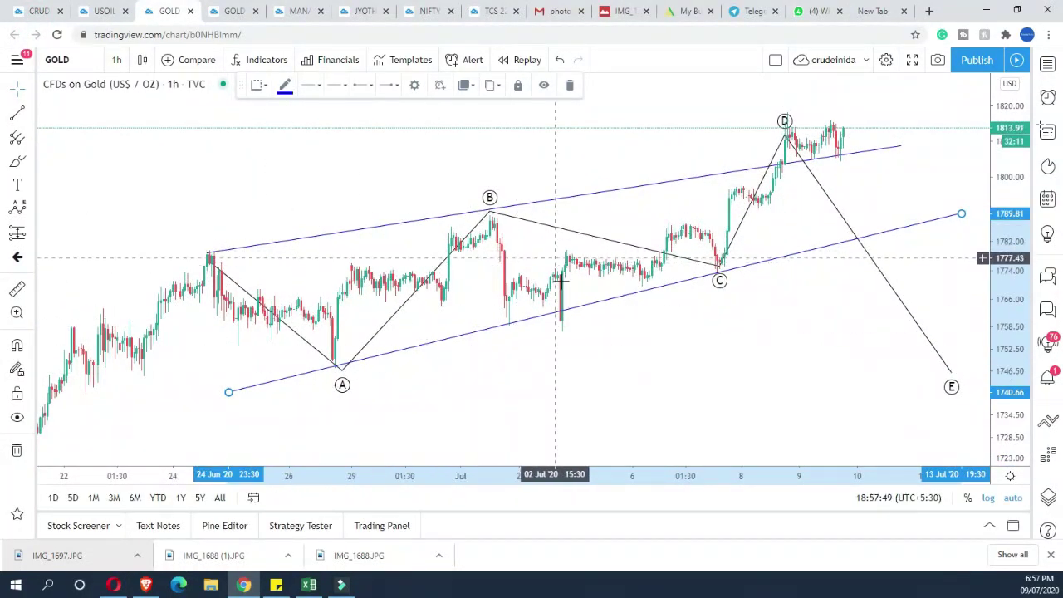
pyautogui.moveTo(640, 337); pyautogui.dragTo(509, 350)
pyautogui.scroll(-2, 629, 325)
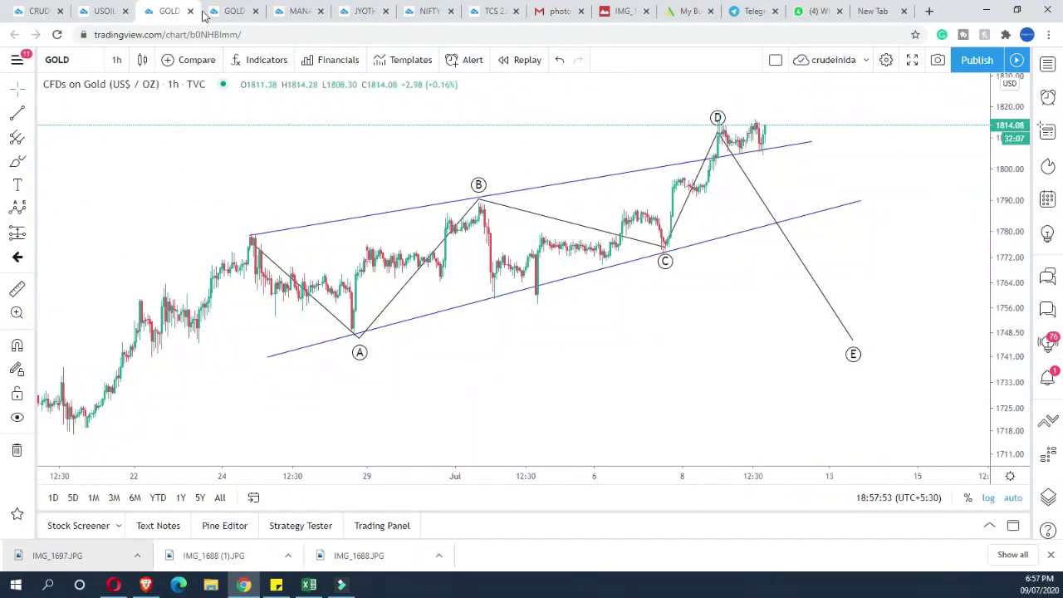
pyautogui.click(235, 11)
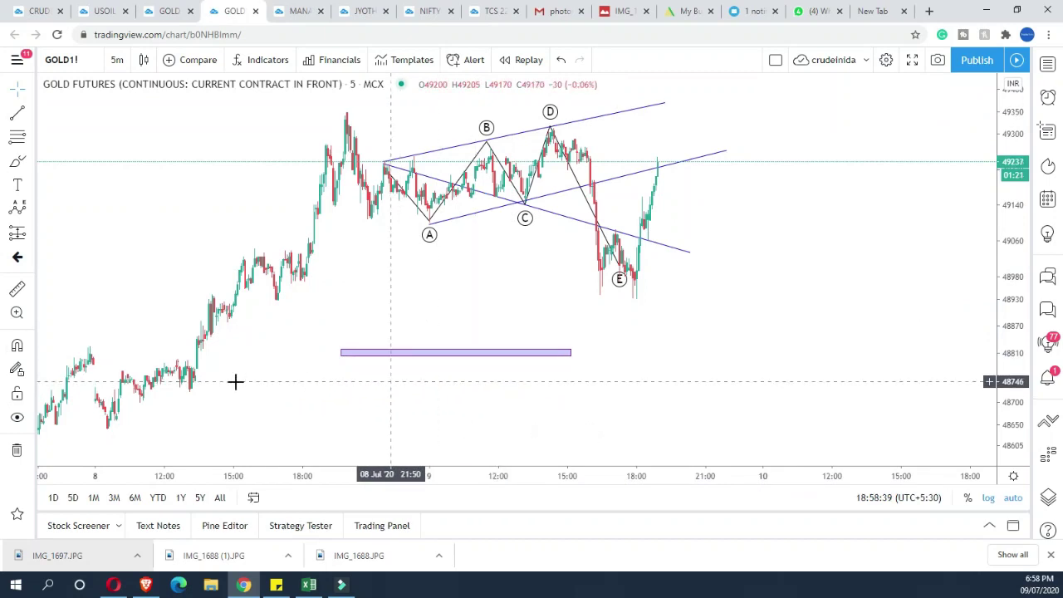
pyautogui.click(170, 10)
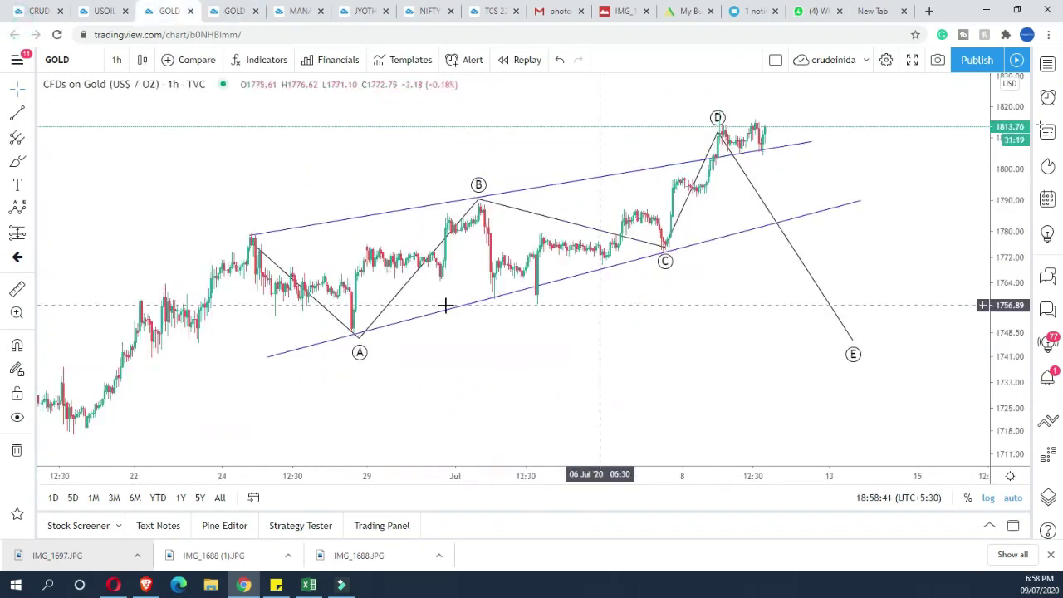
# Step: Glance at the Crude Oil Futures chart and switch to the NIFTY chart
pyautogui.click(32, 10)
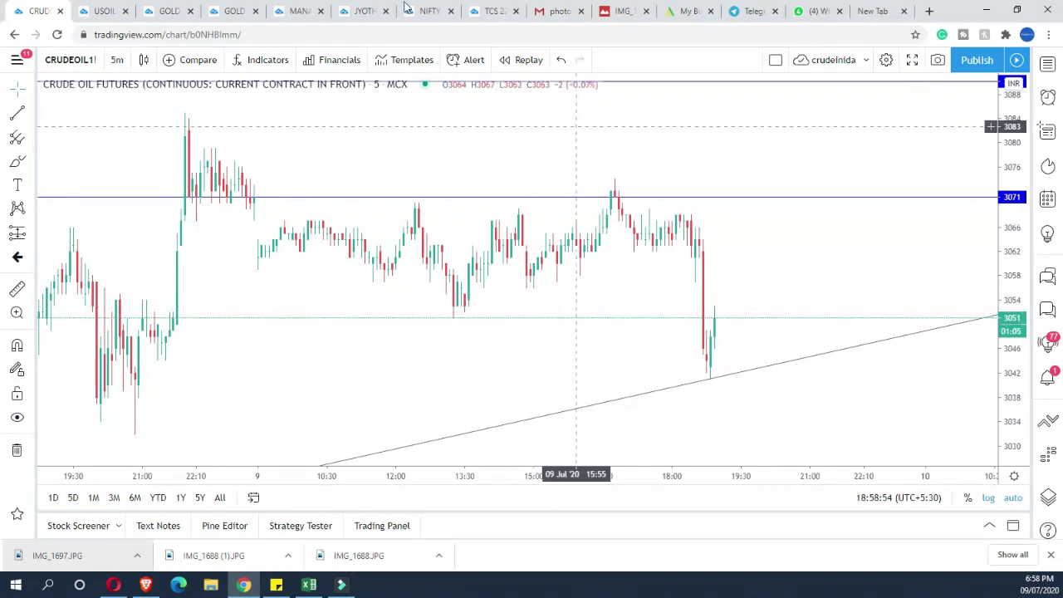
pyautogui.hotkey('ctrl', '7')
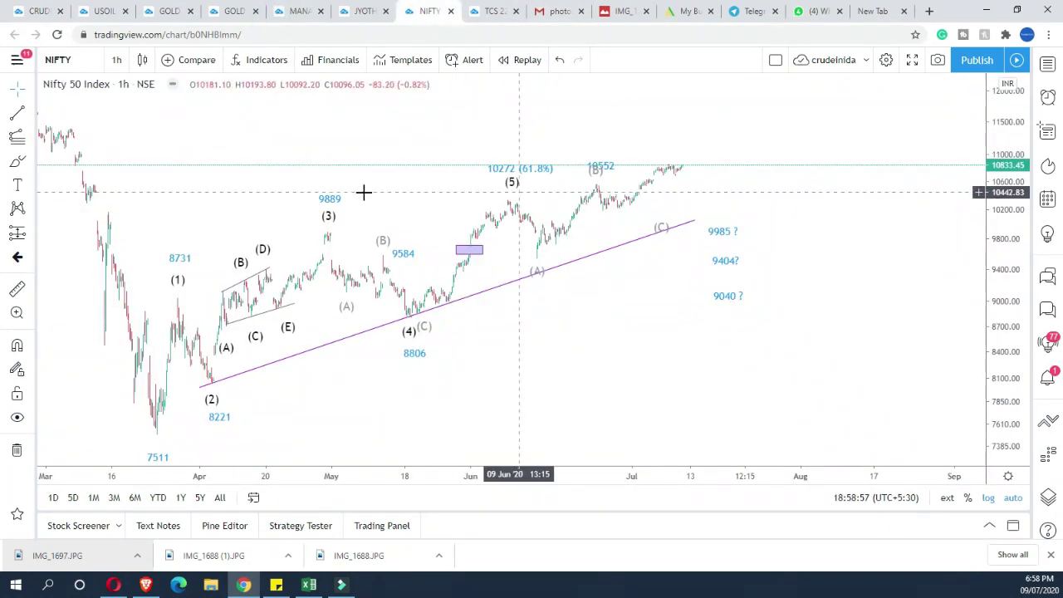